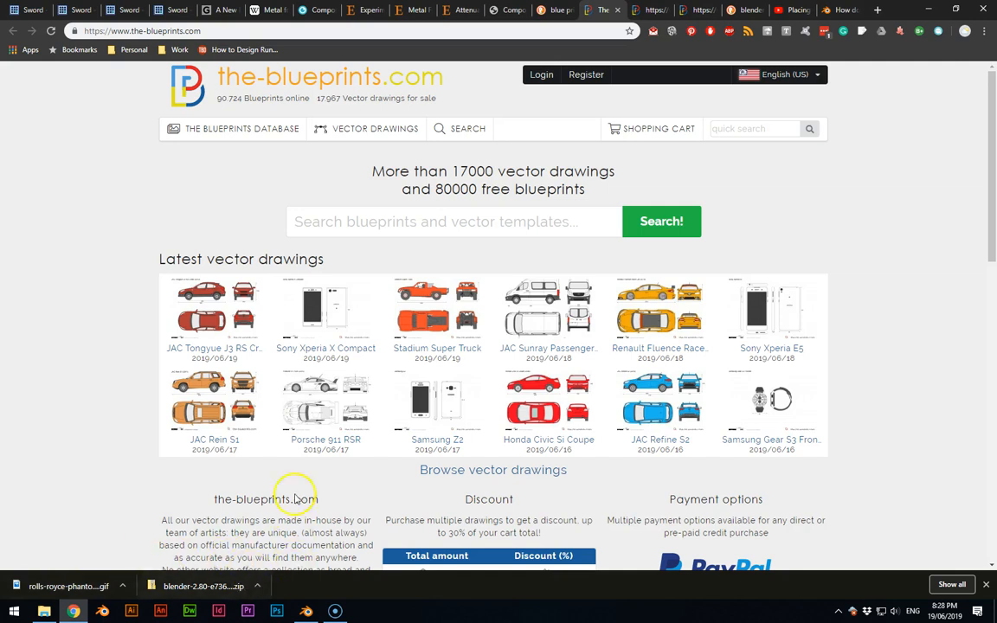
# - Open the Rolls-Royce list in the Cars section of the blueprints database
pyautogui.click(233, 134)
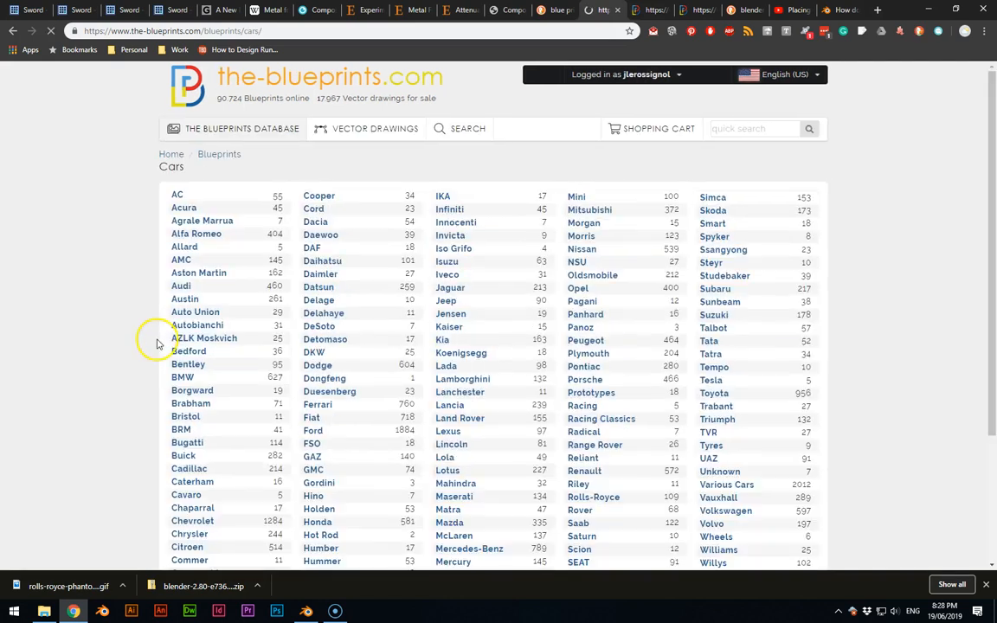
pyautogui.scroll(-2, 507, 321)
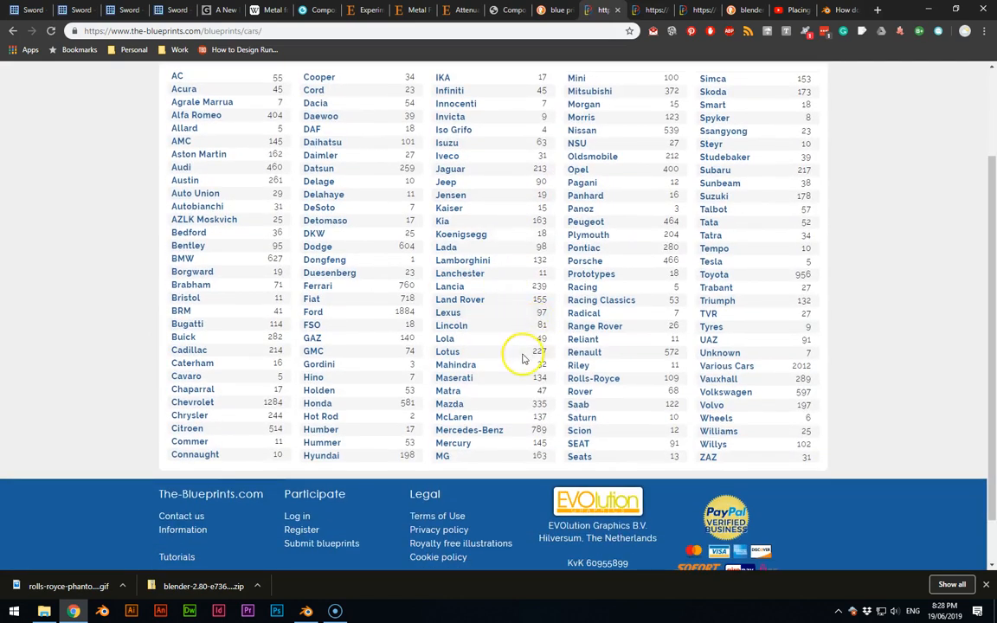
pyautogui.click(595, 378)
# - Examine the Rolls-Royce blueprint list, comparing the image dimensions of the Rolls Royce Phantom (2008) and Rolls-Royce (2003) entries
pyautogui.scroll(-4, 269, 337)
pyautogui.scroll(-3, 275, 334)
pyautogui.scroll(1, 275, 334)
pyautogui.scroll(-1, 275, 335)
pyautogui.scroll(4, 275, 334)
pyautogui.scroll(3, 275, 334)
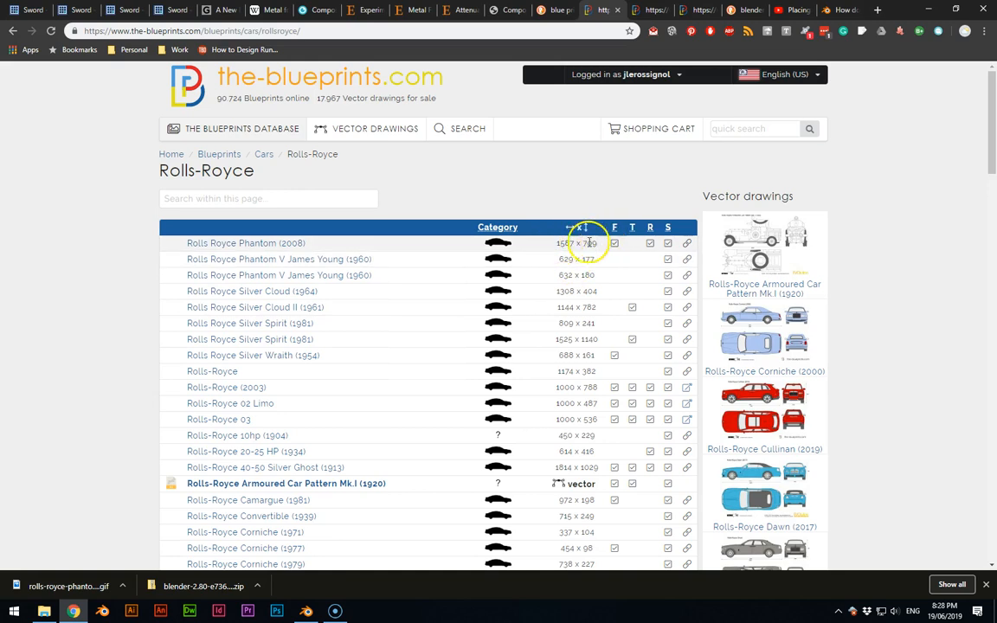
pyautogui.moveTo(558, 247); pyautogui.dragTo(592, 245)
pyautogui.click(603, 252)
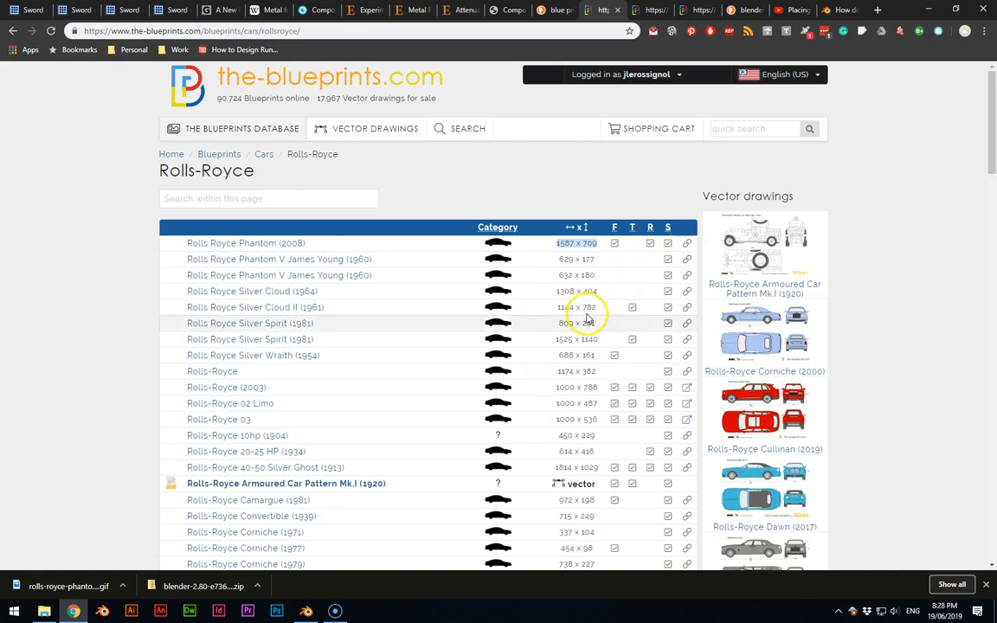
pyautogui.moveTo(598, 387); pyautogui.dragTo(550, 388)
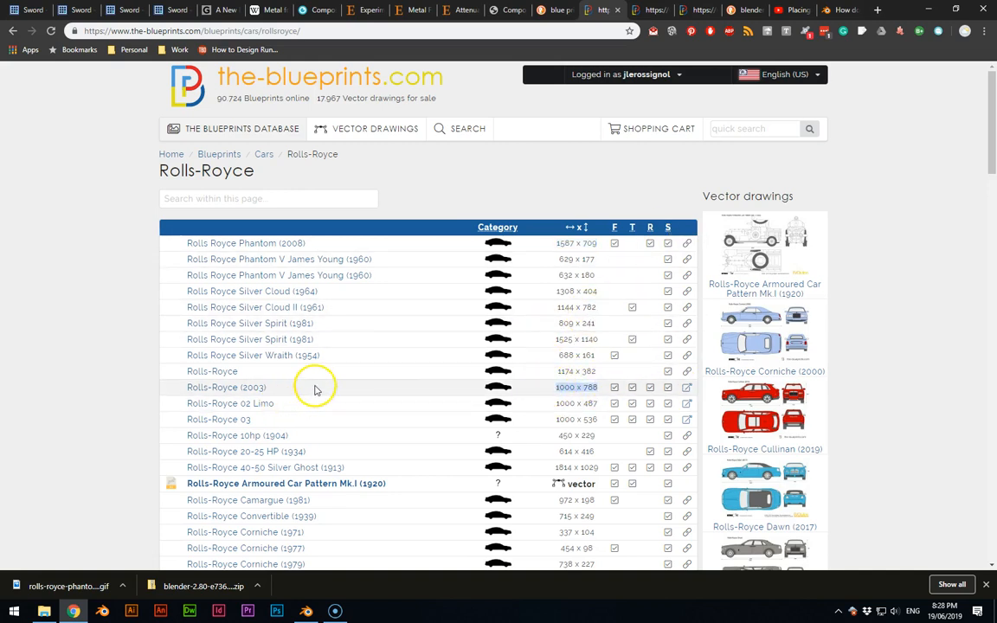
# - Open the Rolls-Royce Phantom II blueprint from the list and check the save options for its image
pyautogui.scroll(-5, 316, 389)
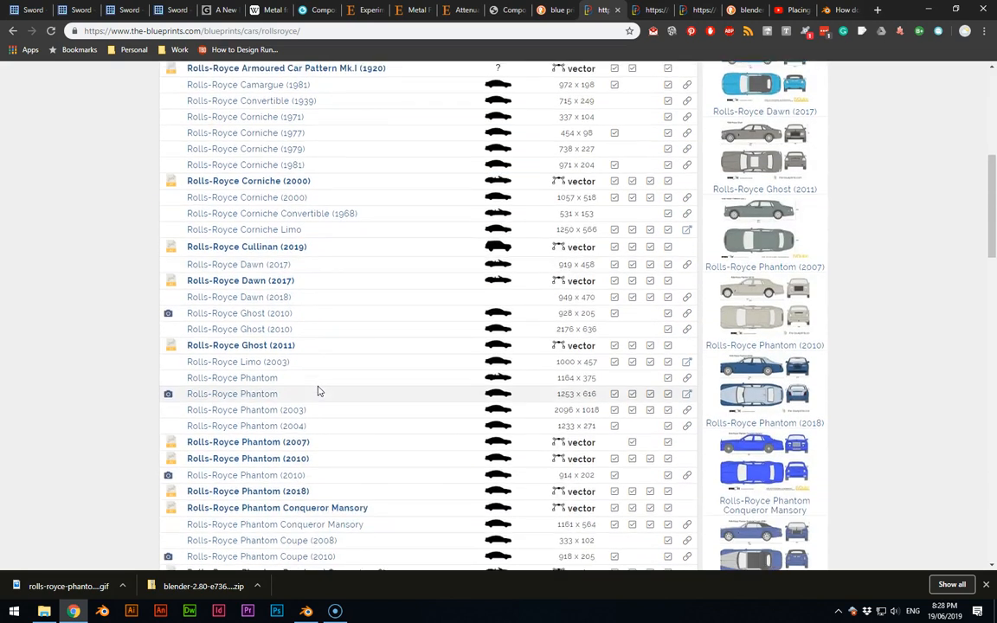
pyautogui.scroll(-4, 317, 391)
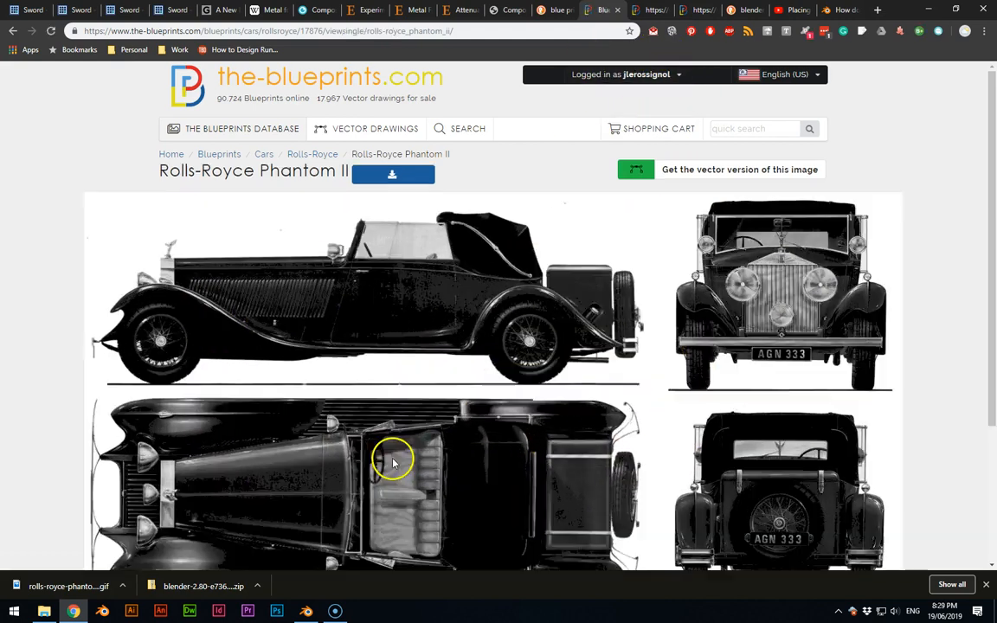
pyautogui.click(355, 414)
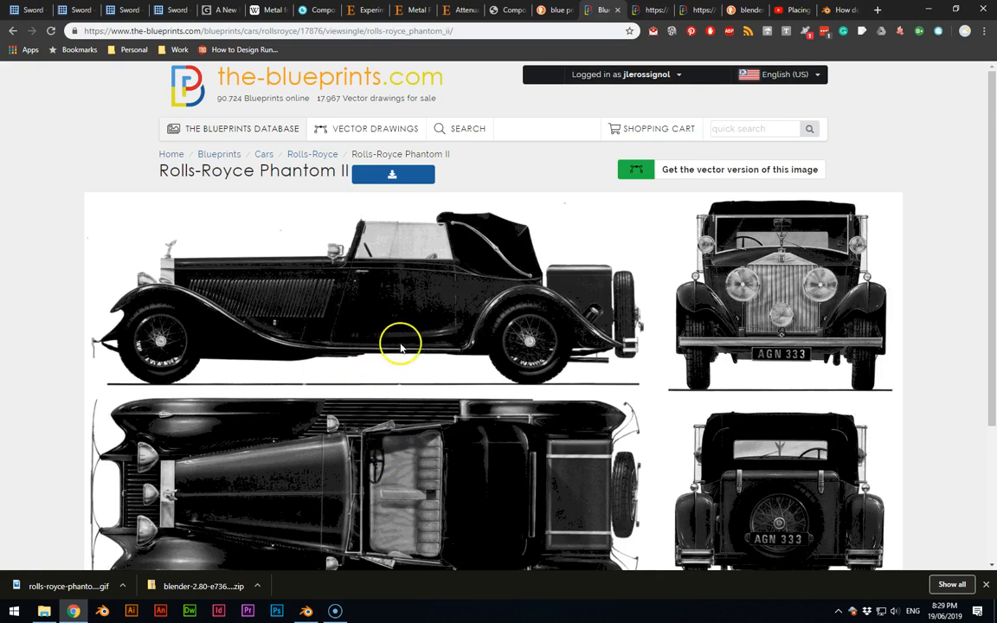
pyautogui.rightClick(467, 312)
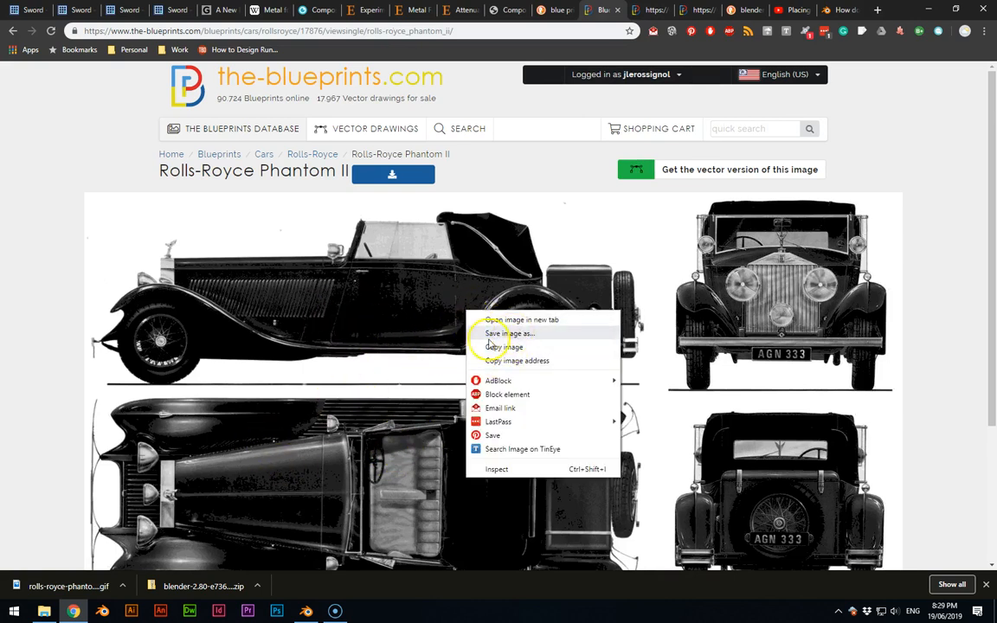
pyautogui.click(345, 370)
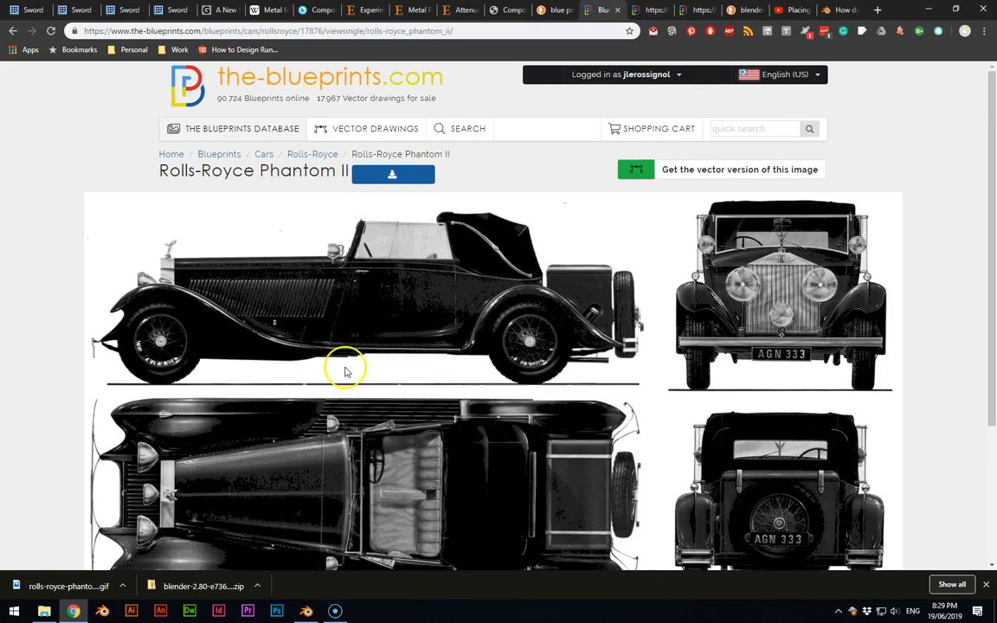
# - Switch to Blender and dismiss the splash screen
pyautogui.click(334, 611)
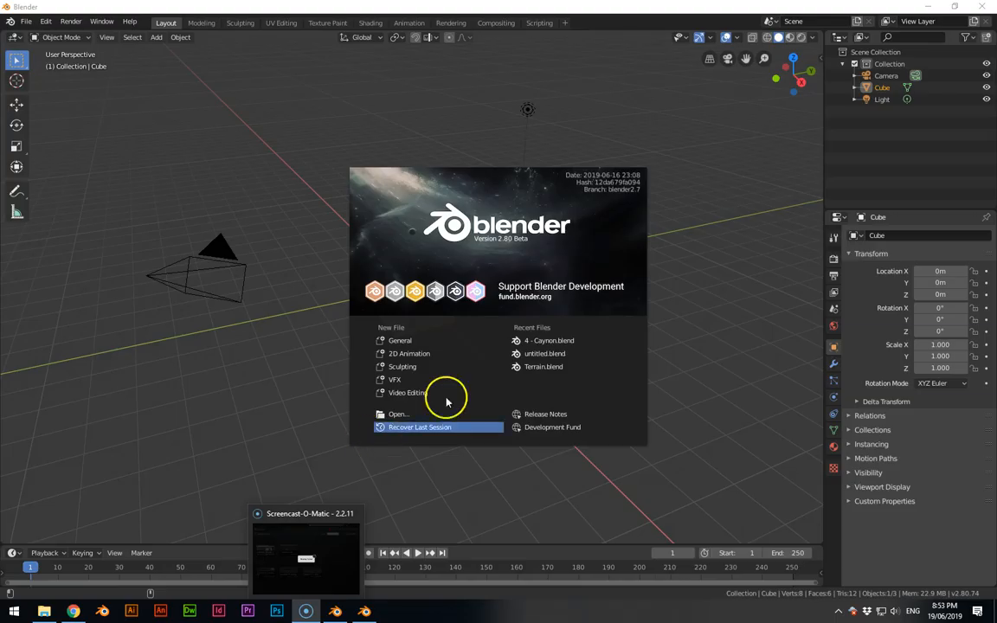
pyautogui.click(520, 227)
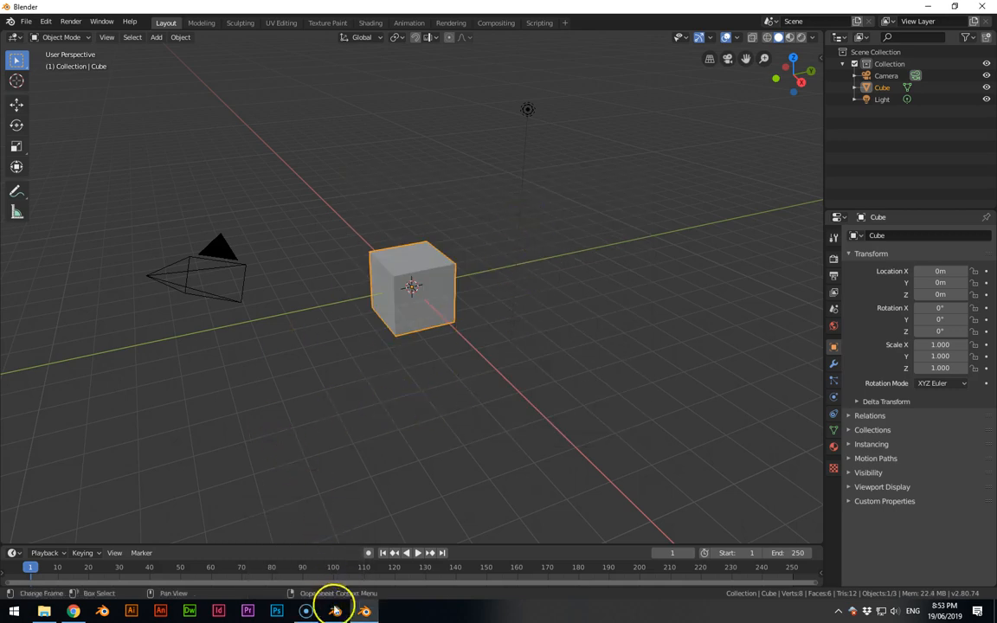
# - Open the Blender No2Go folder in File Explorer and review the rolls-royce-phantom-ii image in its GIF, BMP, TIF and JPG formats
pyautogui.click(43, 611)
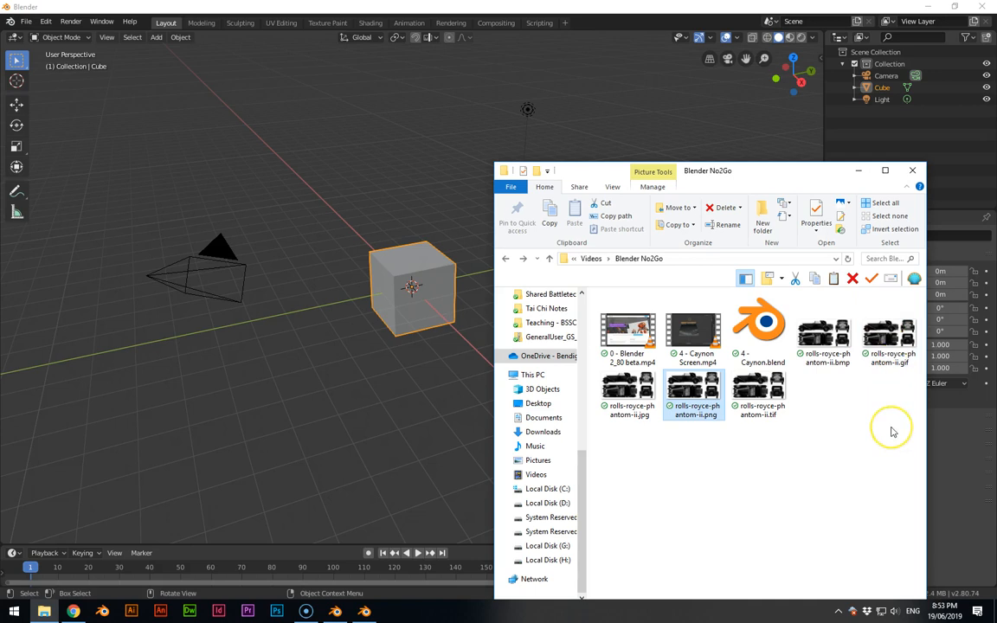
pyautogui.click(888, 328)
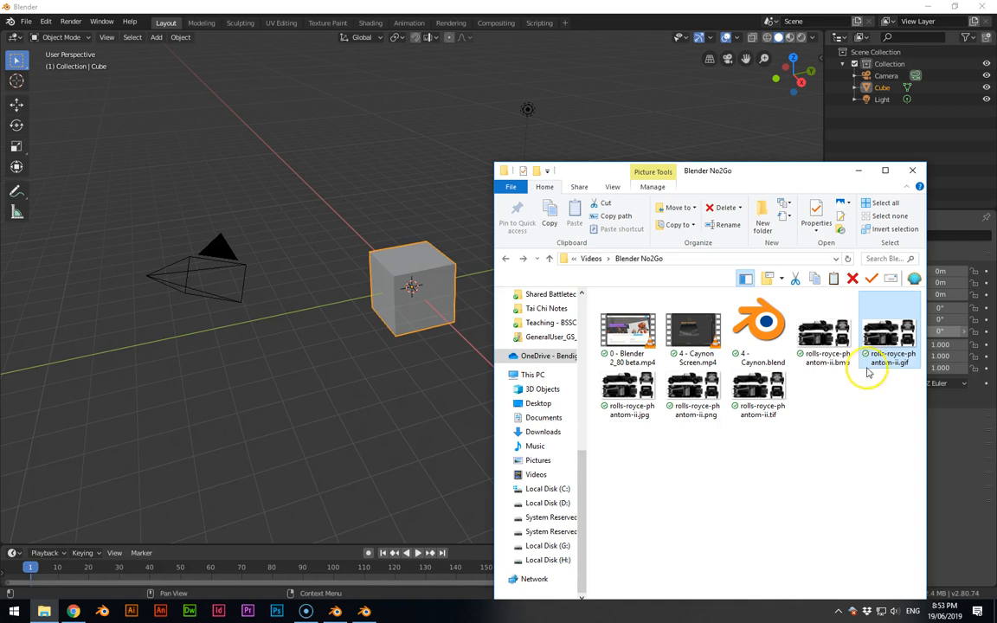
pyautogui.click(825, 340)
pyautogui.click(746, 414)
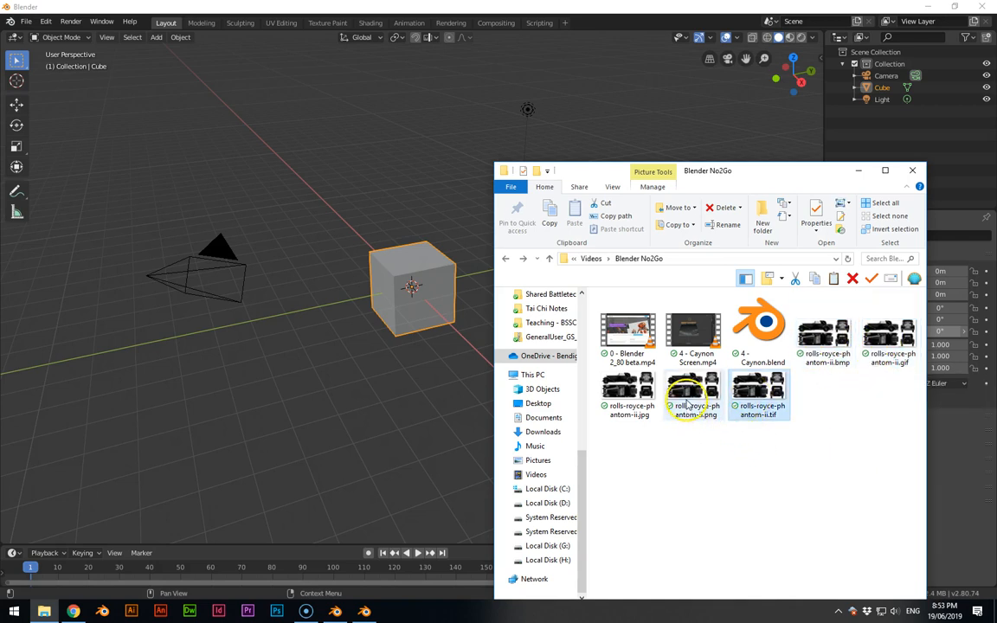
pyautogui.click(627, 396)
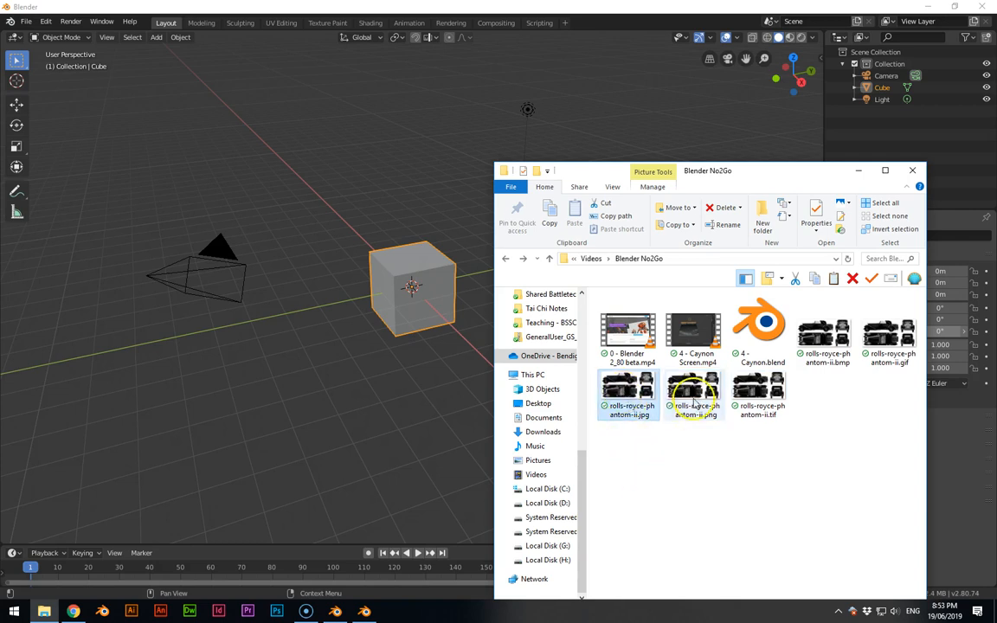
# - Move and narrow the folder window so that most of the 3D viewport stays uncovered
pyautogui.moveTo(699, 176); pyautogui.dragTo(813, 115)
pyautogui.moveTo(597, 247); pyautogui.dragTo(694, 225)
pyautogui.moveTo(902, 115); pyautogui.dragTo(858, 118)
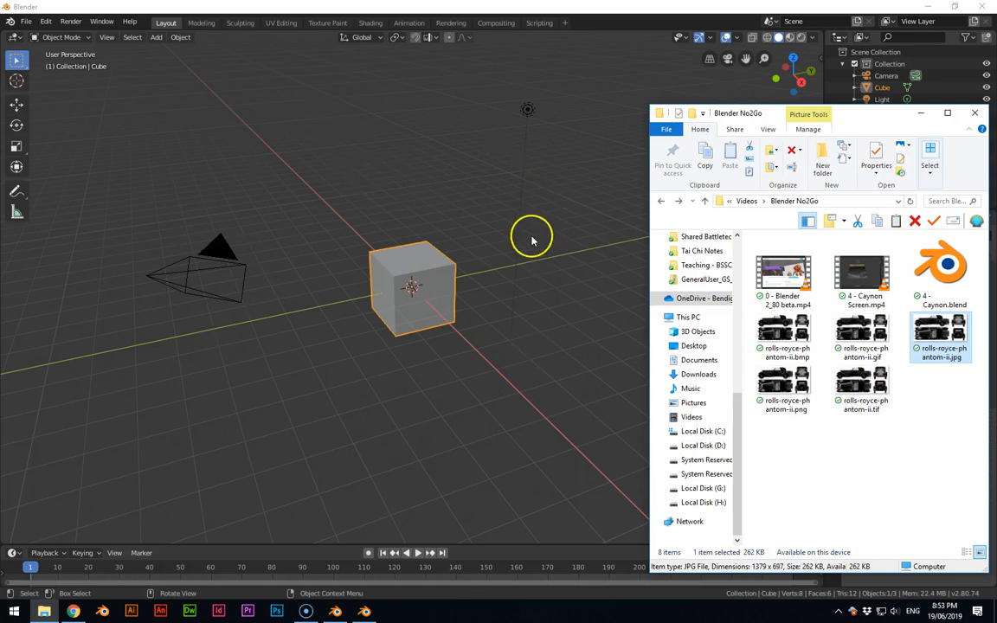
# - Return to Blender, deselect the cube and switch the viewport to the top orthographic view
pyautogui.click(558, 175)
pyautogui.click(541, 190)
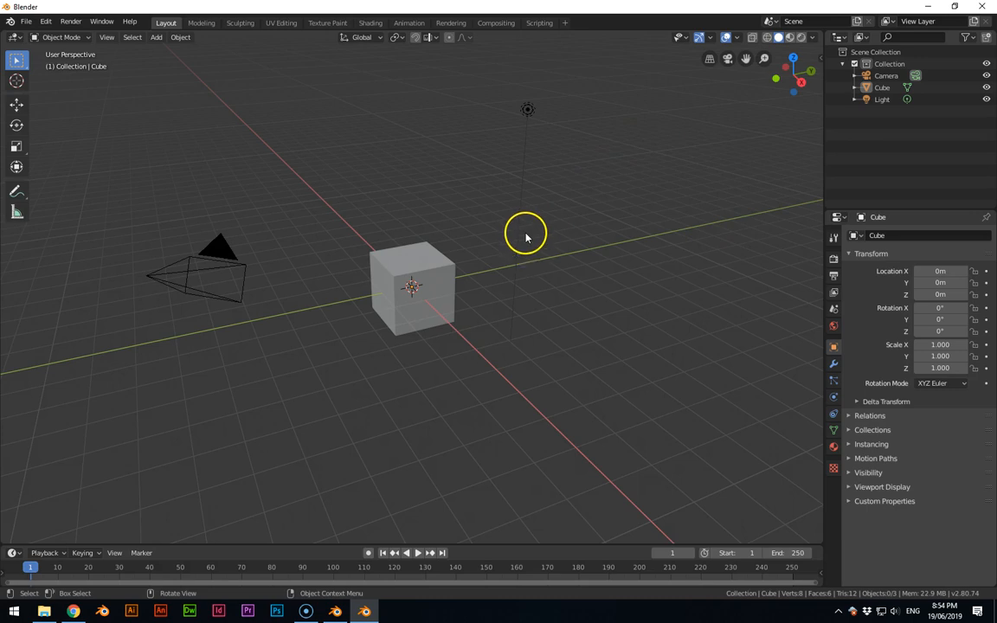
pyautogui.press('KP_7')
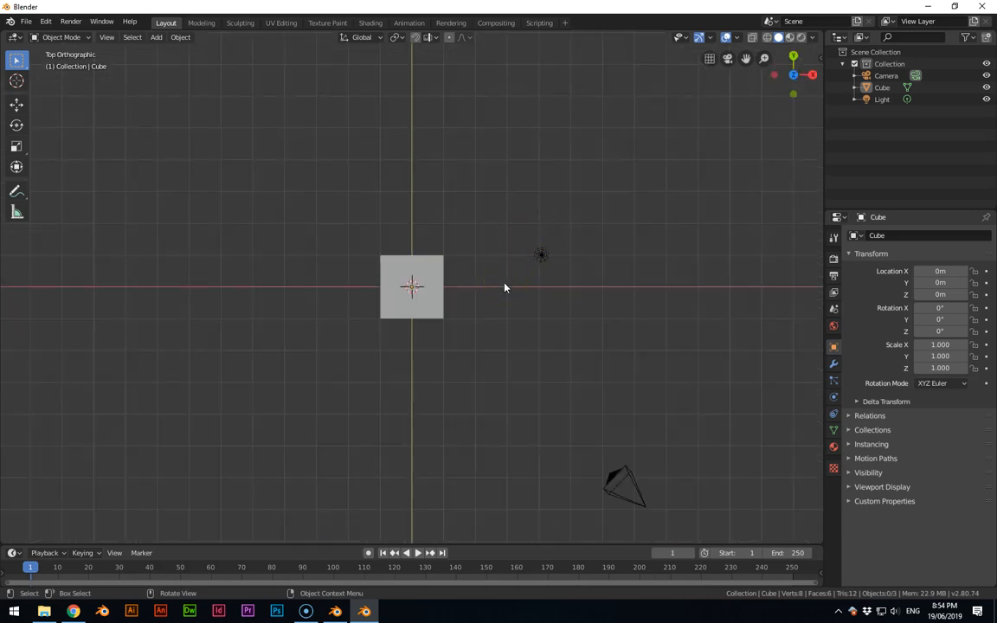
# - Start the Shortcut VUr add-on to display pressed keys in the viewport
pyautogui.click(819, 59)
pyautogui.click(816, 140)
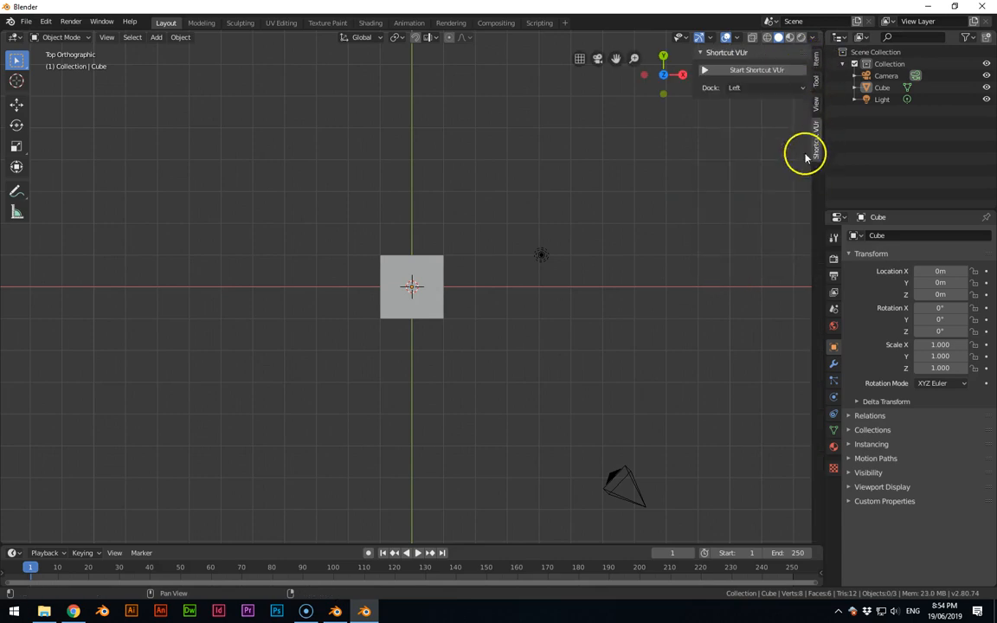
pyautogui.click(722, 73)
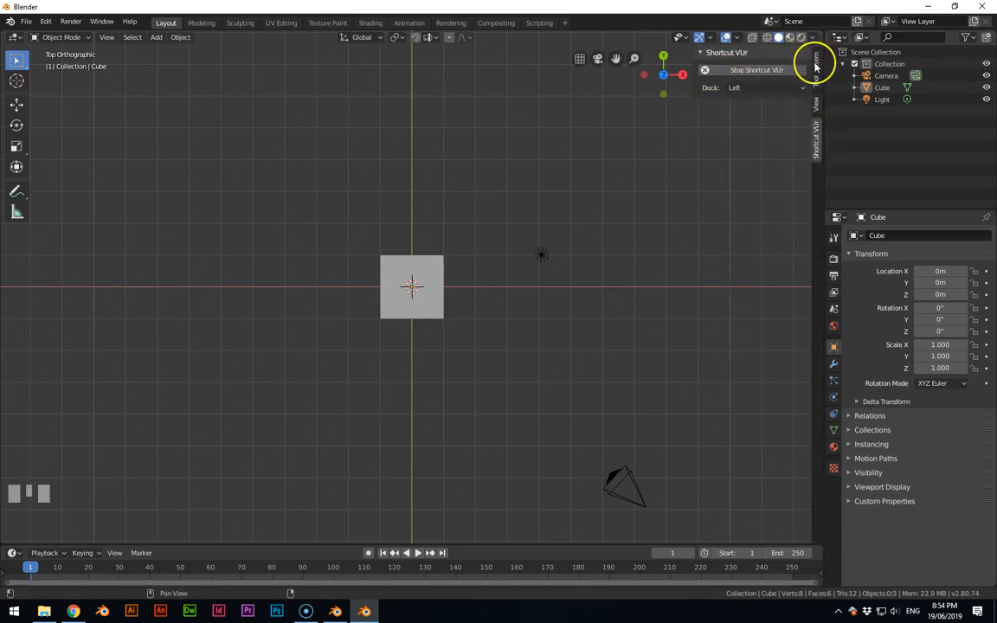
pyautogui.click(815, 129)
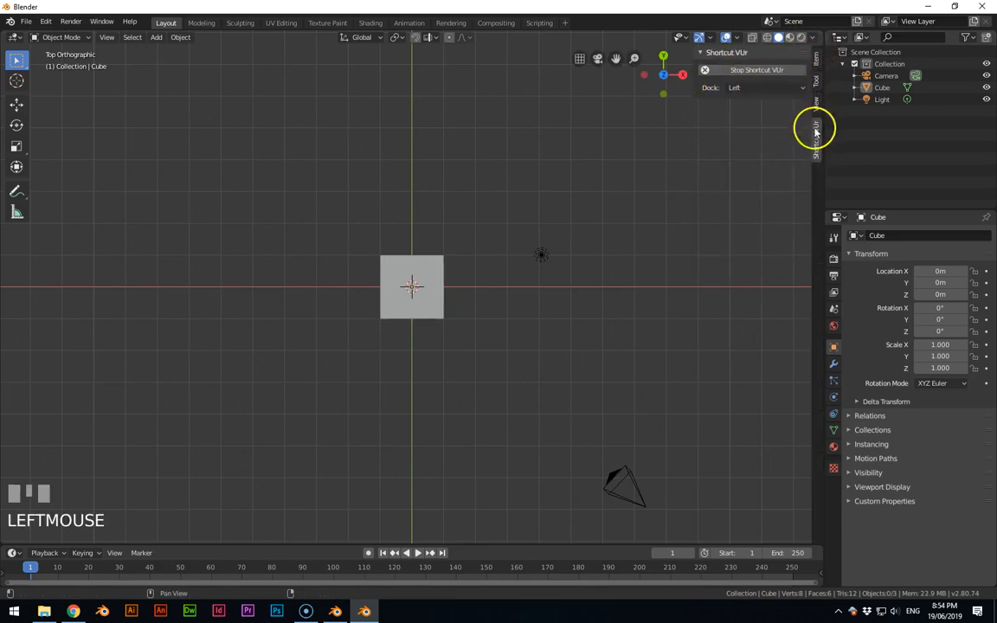
# - Add rolls-royce-phantom-ii.png from the folder as a reference image in the top view, on the cube's negative X side
pyautogui.click(44, 611)
pyautogui.moveTo(783, 383); pyautogui.dragTo(318, 270)
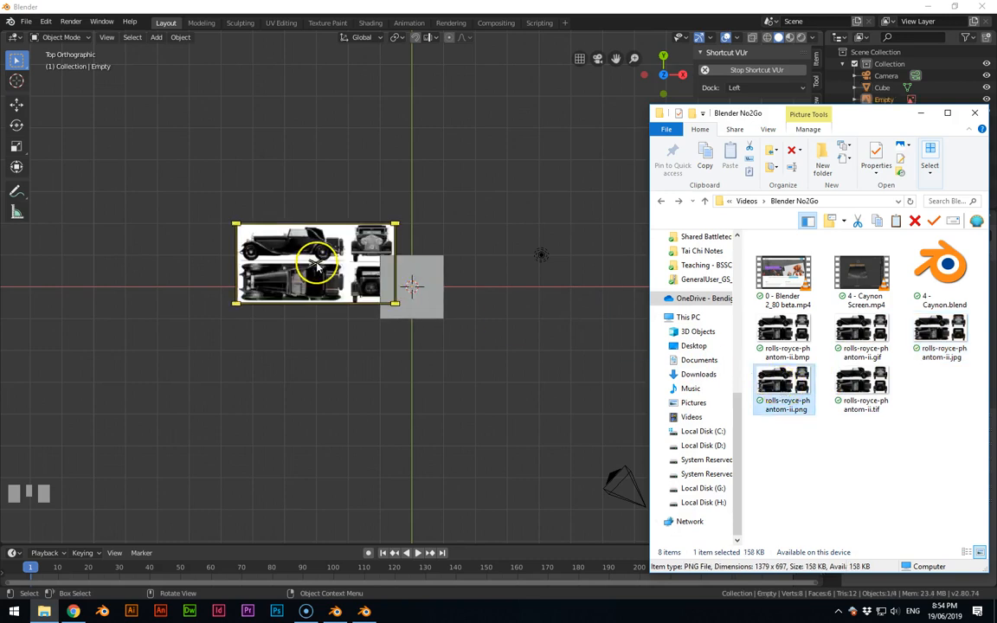
pyautogui.click(304, 245)
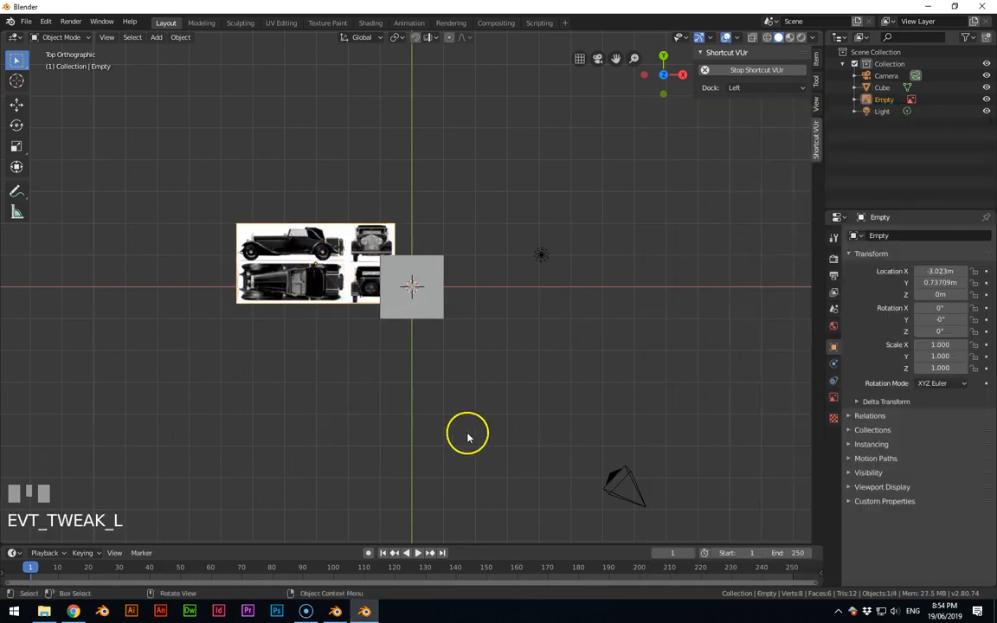
# - Add rolls-royce-phantom-ii.png as a second reference image in the front orthographic view, overlapping the cube's negative X side
pyautogui.press('KP_1')
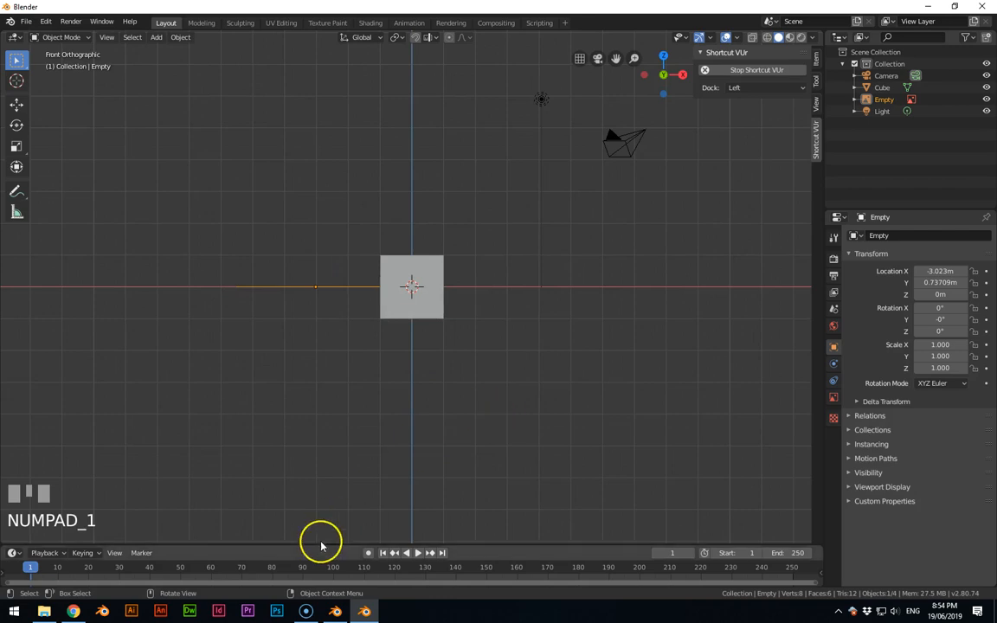
pyautogui.click(44, 612)
pyautogui.moveTo(809, 405); pyautogui.dragTo(334, 263)
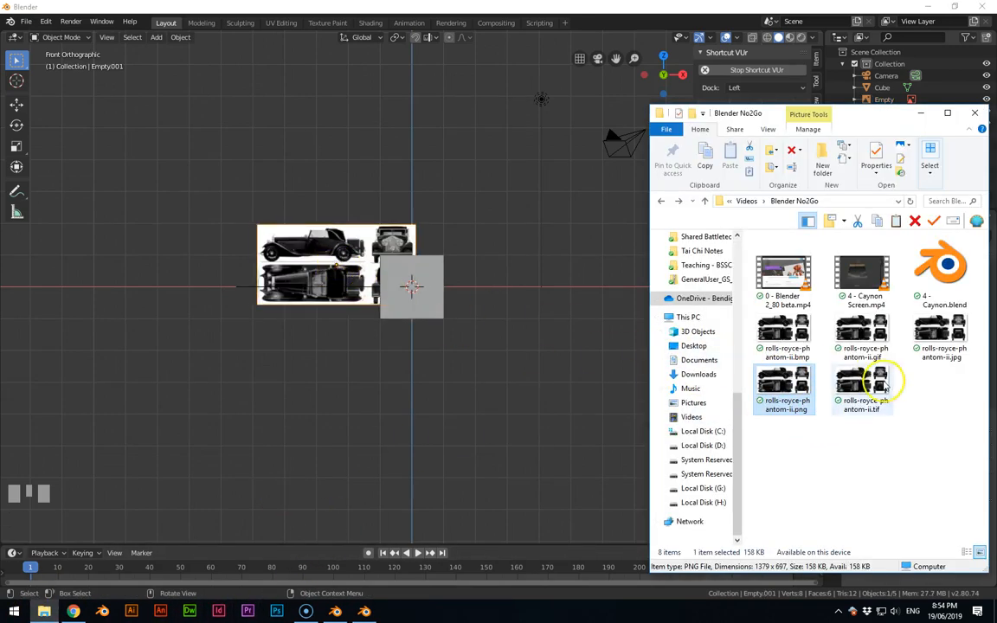
pyautogui.click(488, 336)
pyautogui.press('KP_Enter')
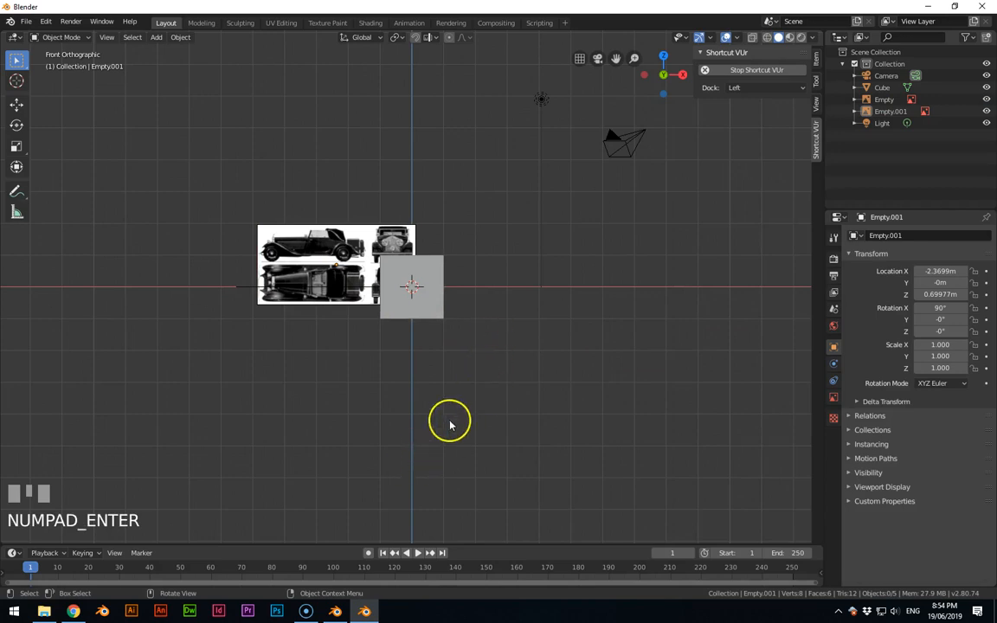
# - Add rolls-royce-phantom-ii.png as a third reference image in the right orthographic view and minimize the folder window
pyautogui.press('KP_3')
pyautogui.click(44, 612)
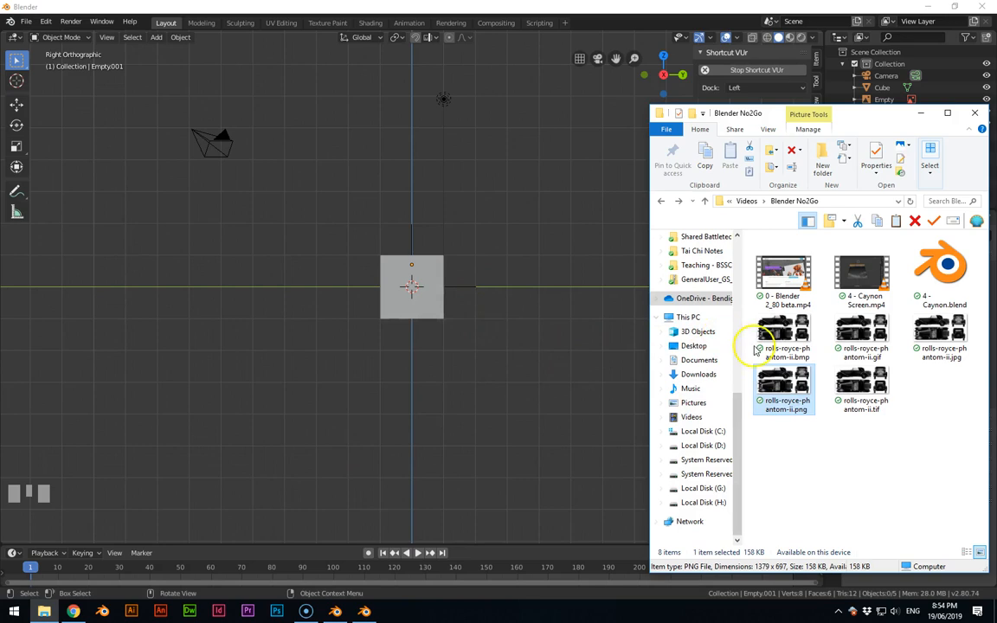
pyautogui.moveTo(612, 329); pyautogui.dragTo(361, 250)
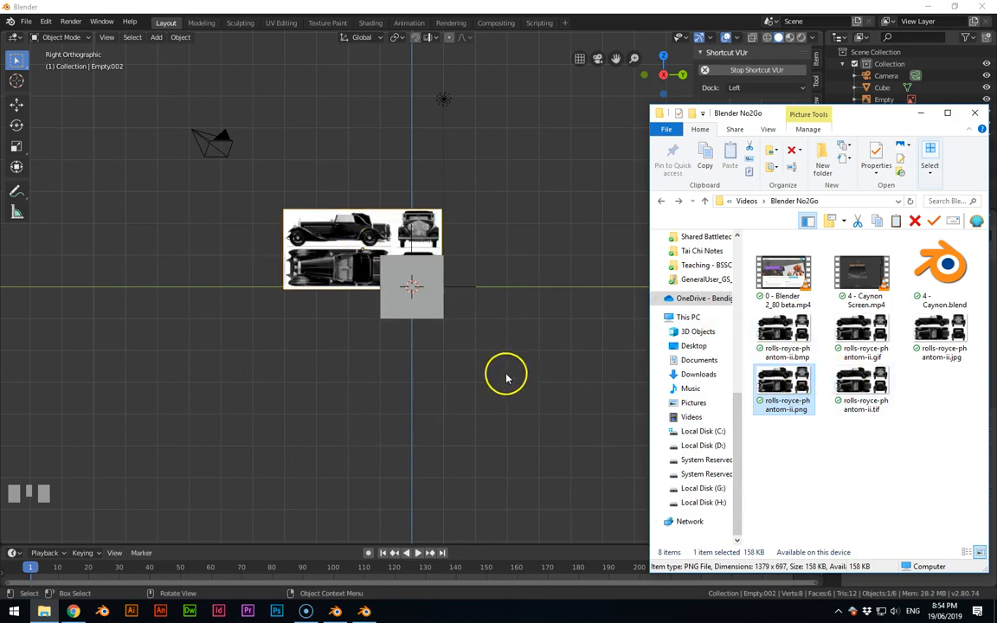
pyautogui.click(920, 116)
# - Examine the orientation of the three reference images in perspective and look over the object types that can be added
pyautogui.moveTo(226, 378); pyautogui.dragTo(489, 355, button='middle')
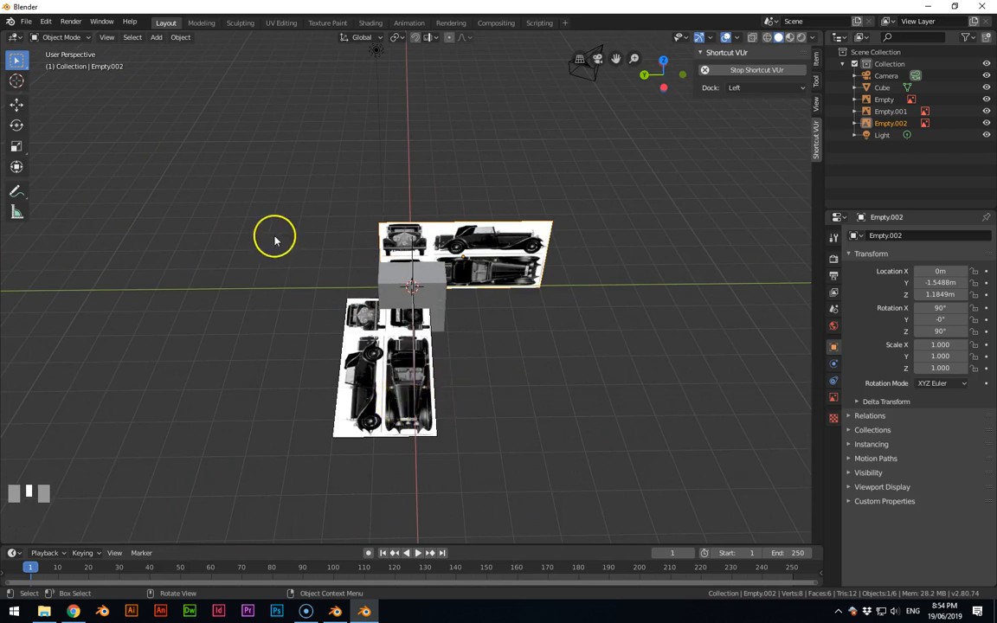
pyautogui.hotkey('shift', 'a')
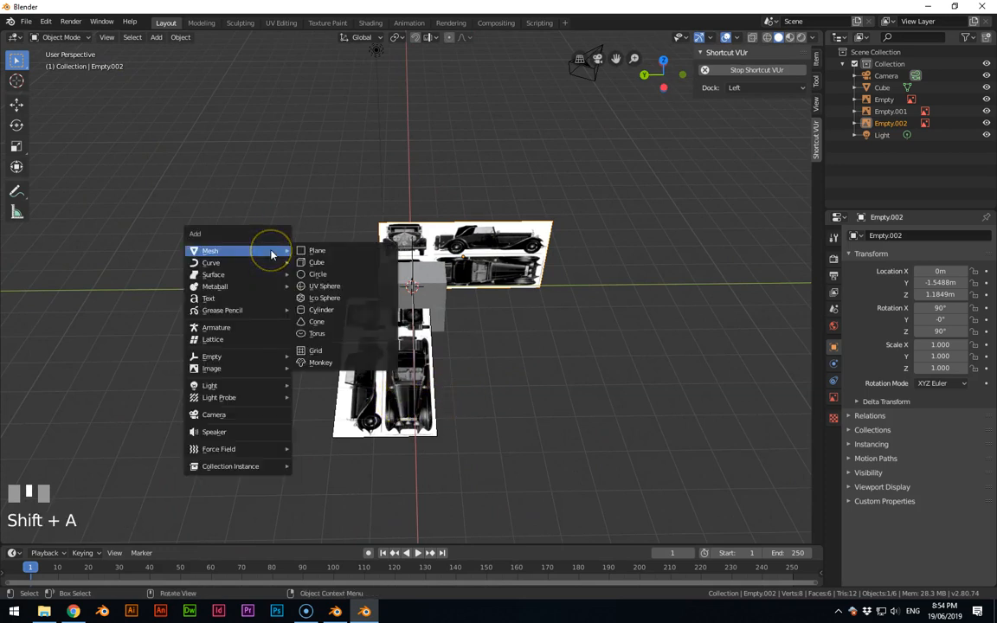
pyautogui.moveTo(231, 360)
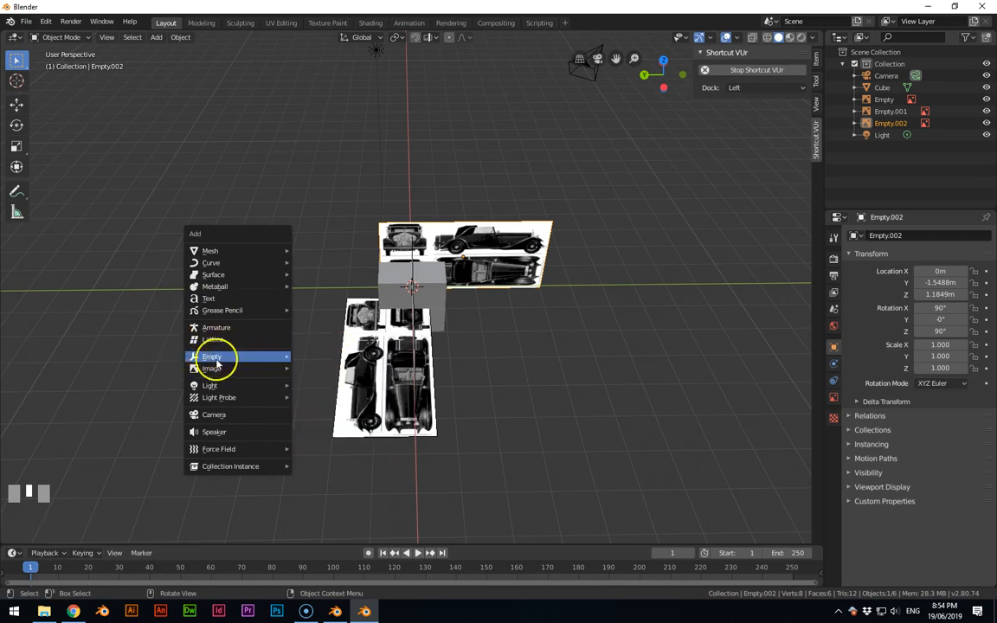
pyautogui.moveTo(311, 378); pyautogui.dragTo(436, 300, button='middle')
pyautogui.moveTo(543, 327); pyautogui.dragTo(422, 356, button='middle')
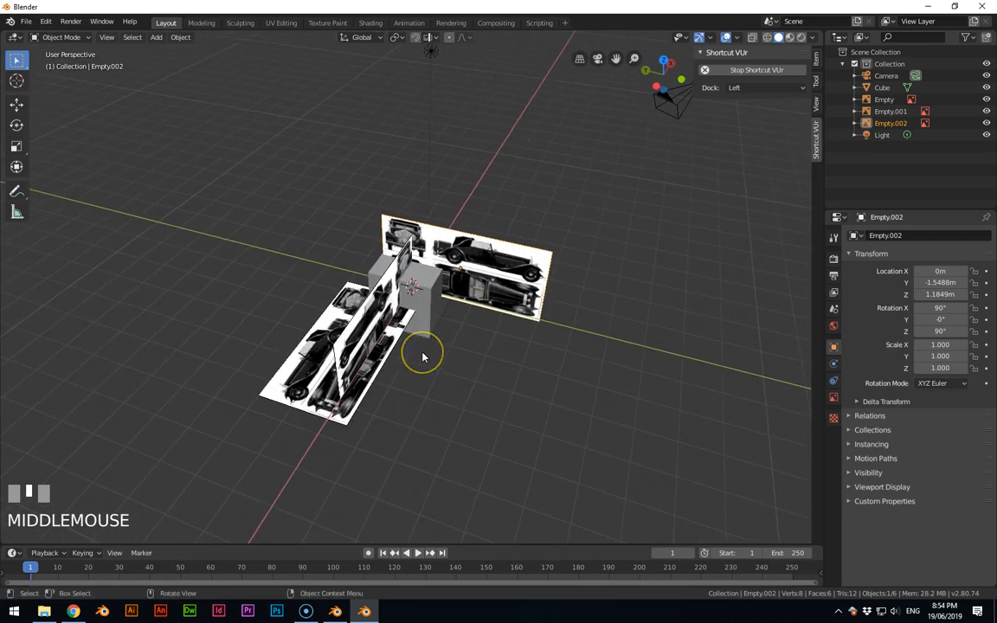
# - Return to the top orthographic view and set the viewport shading to wireframe
pyautogui.press('KP_7')
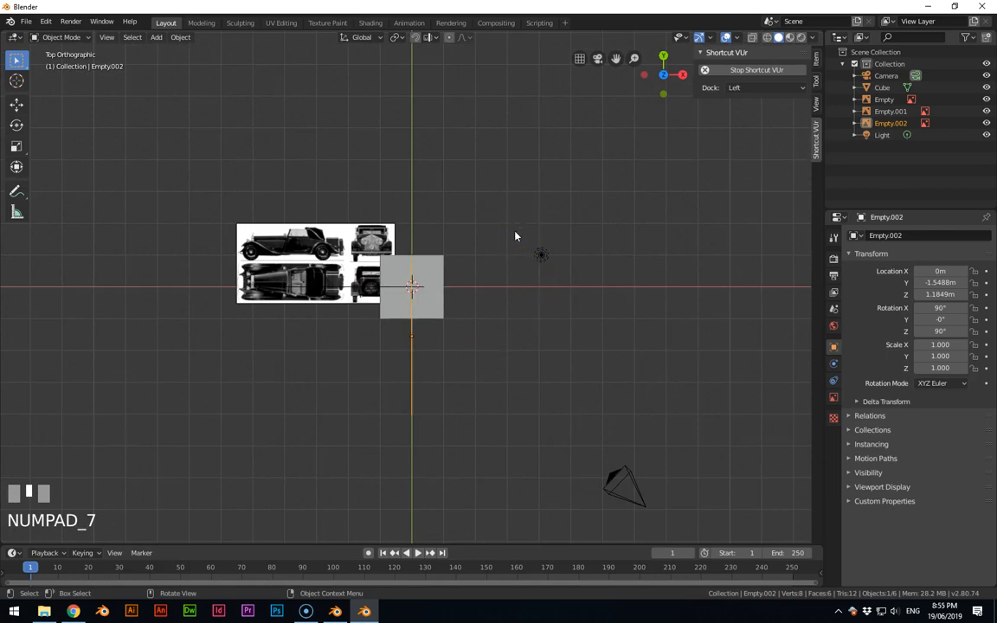
pyautogui.click(767, 38)
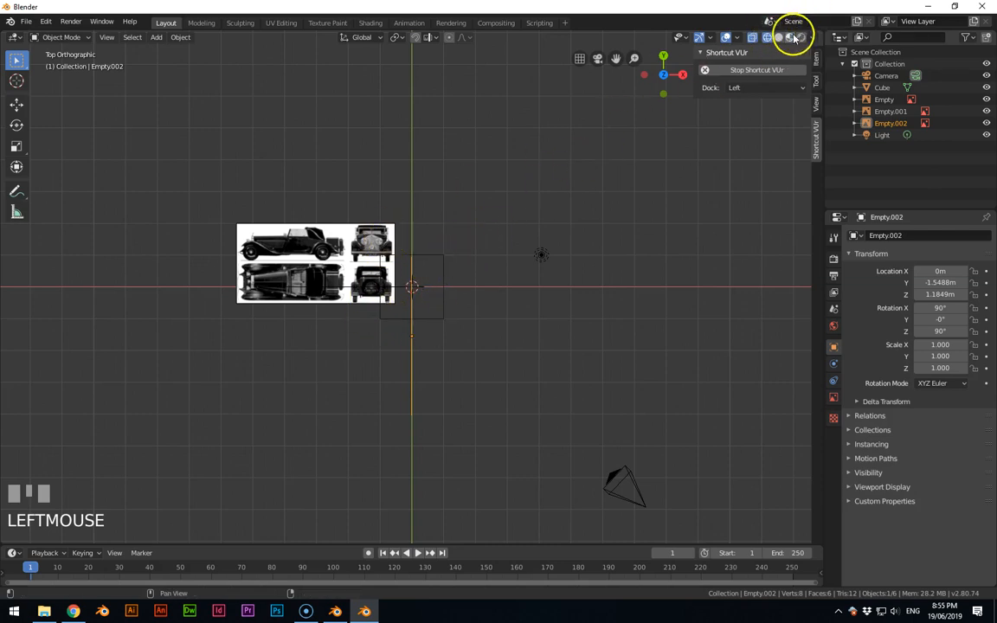
# - Switch the viewport shading to solid and back to wireframe, ending in the top orthographic view
pyautogui.click(779, 38)
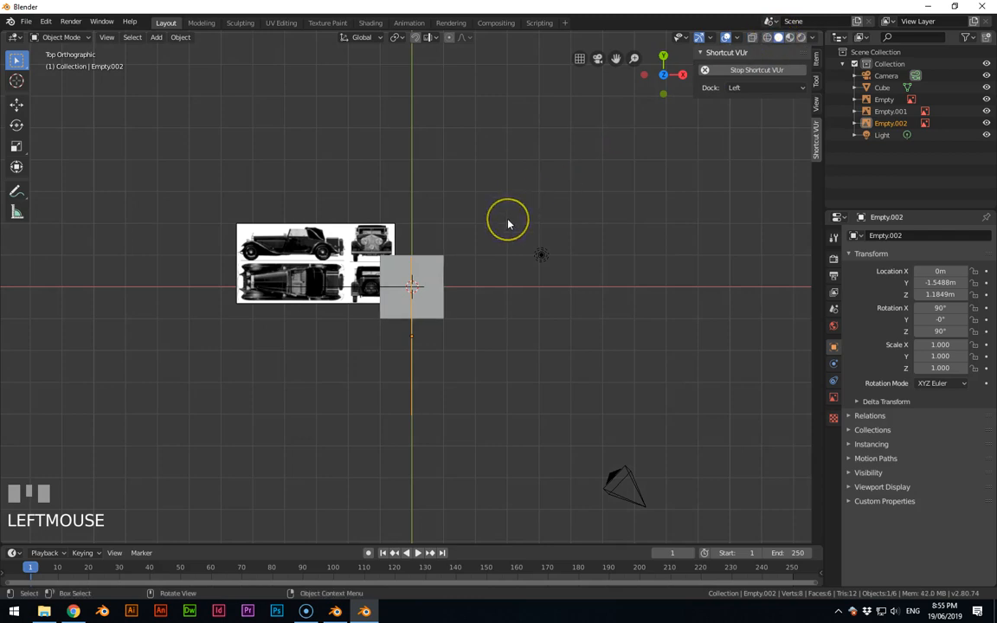
pyautogui.press('z')
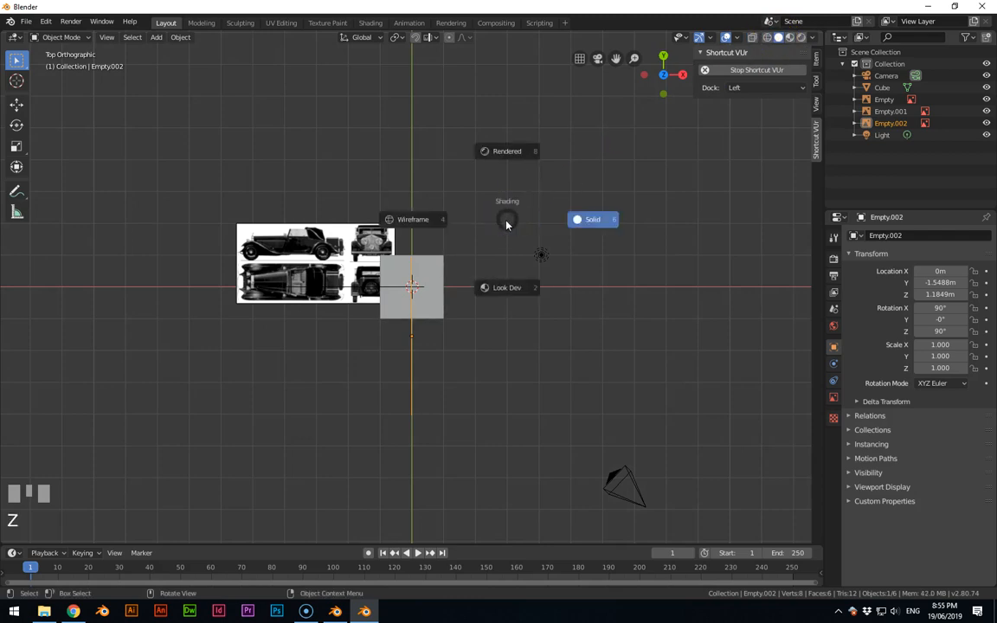
pyautogui.click(413, 219)
pyautogui.moveTo(452, 291)
pyautogui.mouseDown(button='middle')
pyautogui.moveTo(499, 243)
pyautogui.moveTo(456, 291)
pyautogui.mouseUp(button='middle')
pyautogui.press('KP_7')
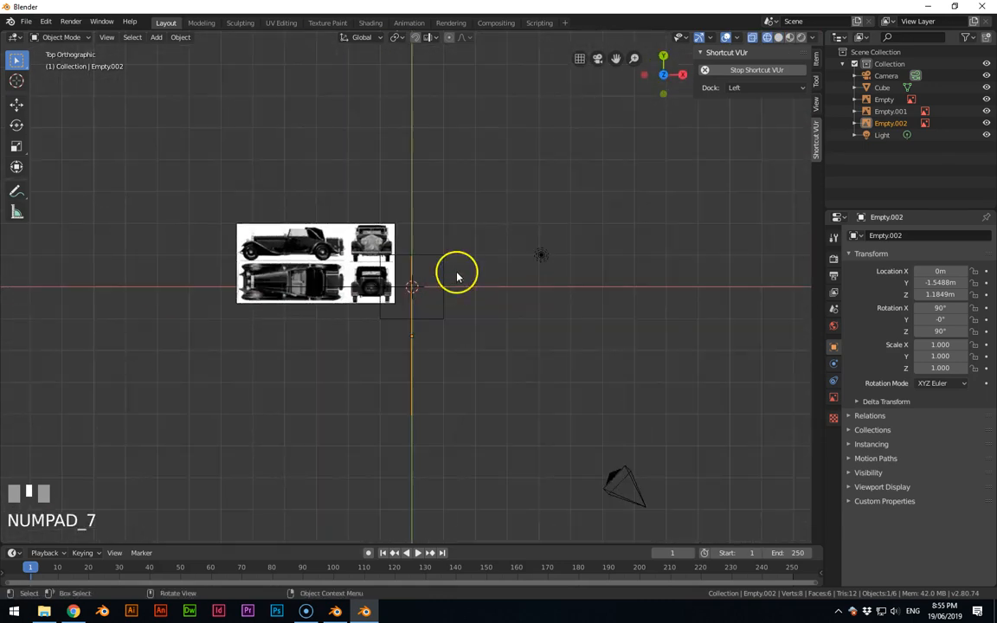
pyautogui.scroll(2, 458, 277)
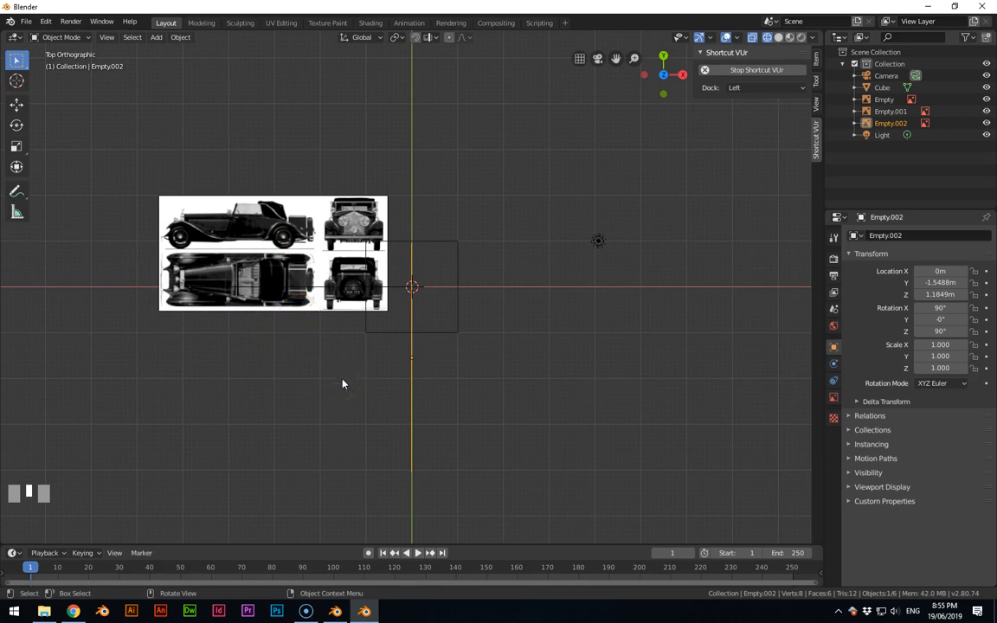
# - Select the cube, and look up the Rolls-Royce Phantom II's dimensions on the Wikipedia and carfolio.com pages in Chrome
pyautogui.click(450, 339)
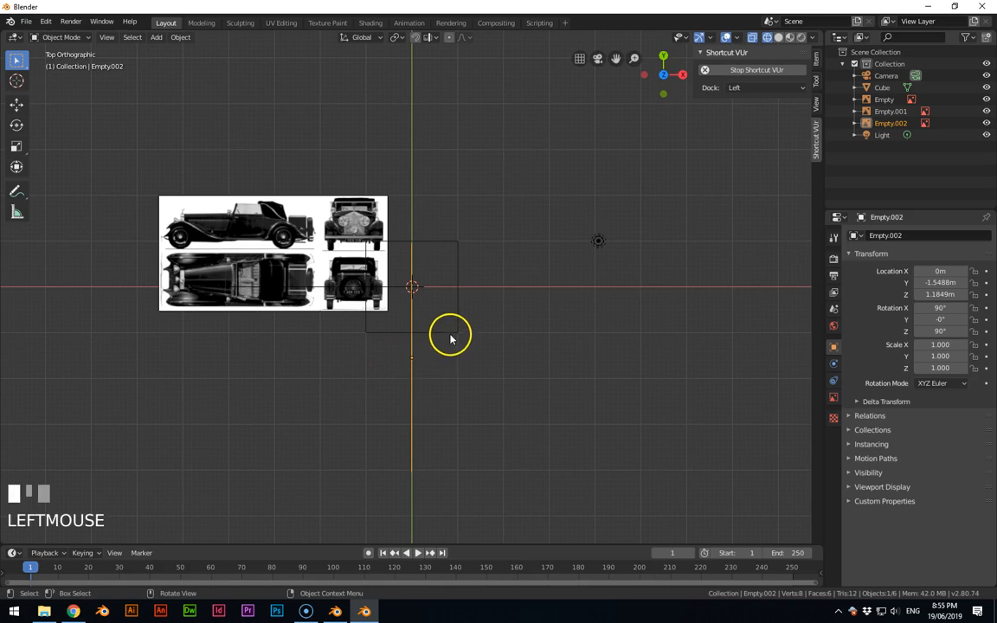
pyautogui.click(73, 611)
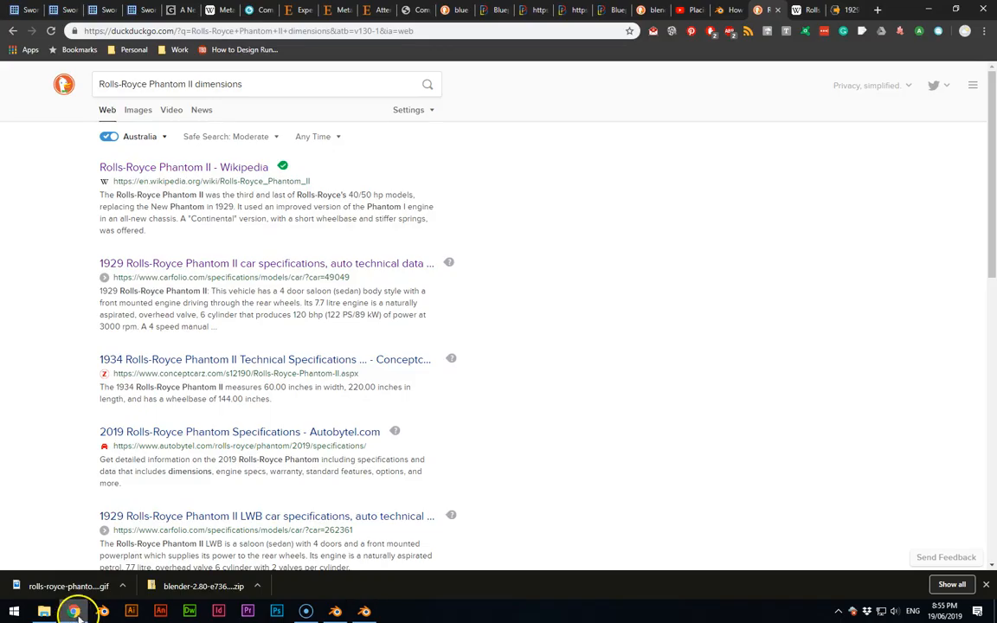
pyautogui.click(145, 88)
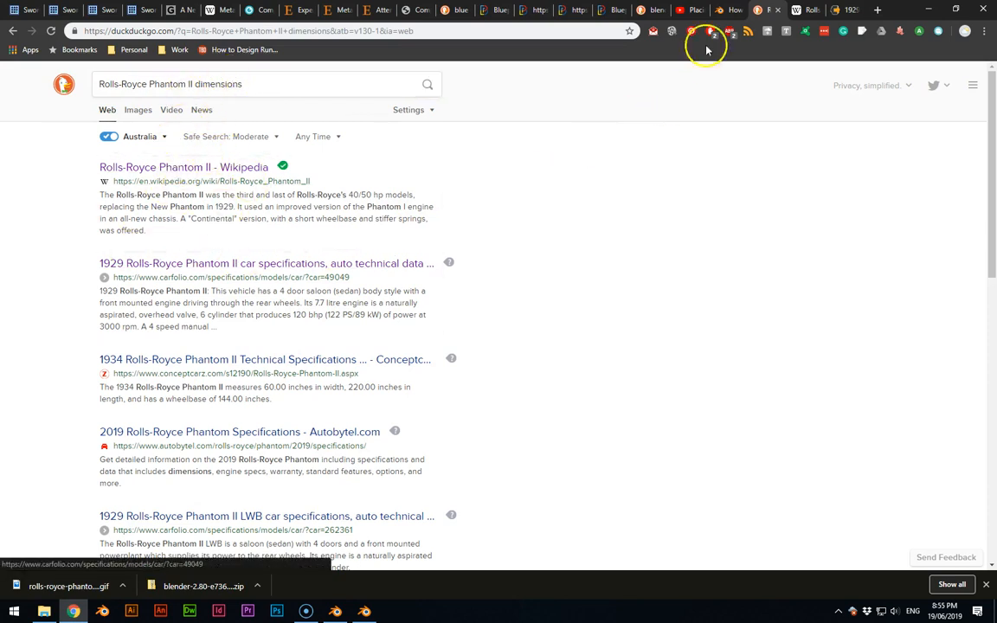
pyautogui.click(806, 11)
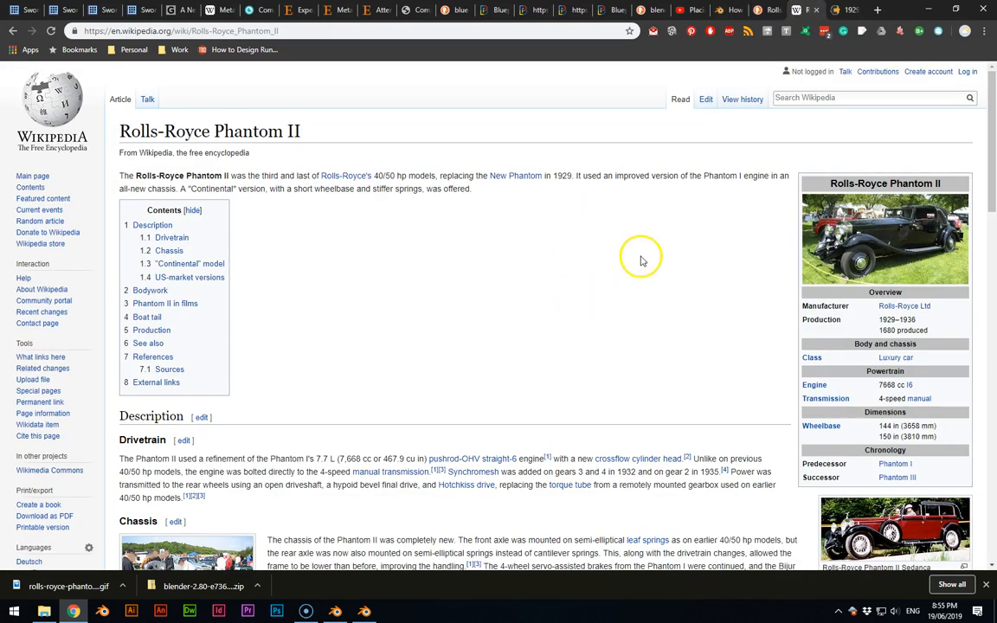
pyautogui.scroll(-1, 641, 261)
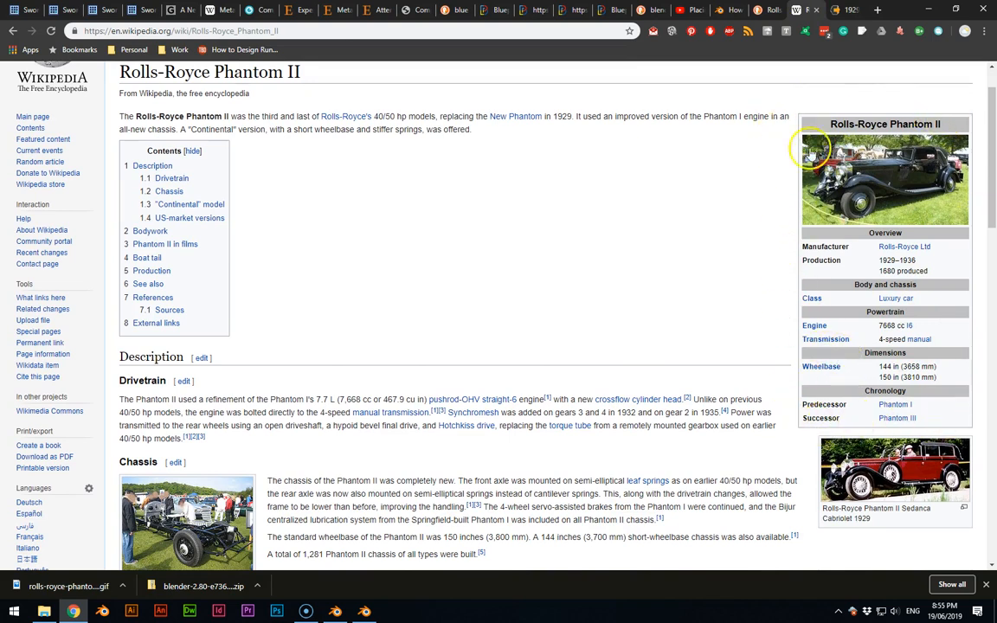
pyautogui.hotkey('ctrl', 'Tab')
pyautogui.scroll(-2, 663, 267)
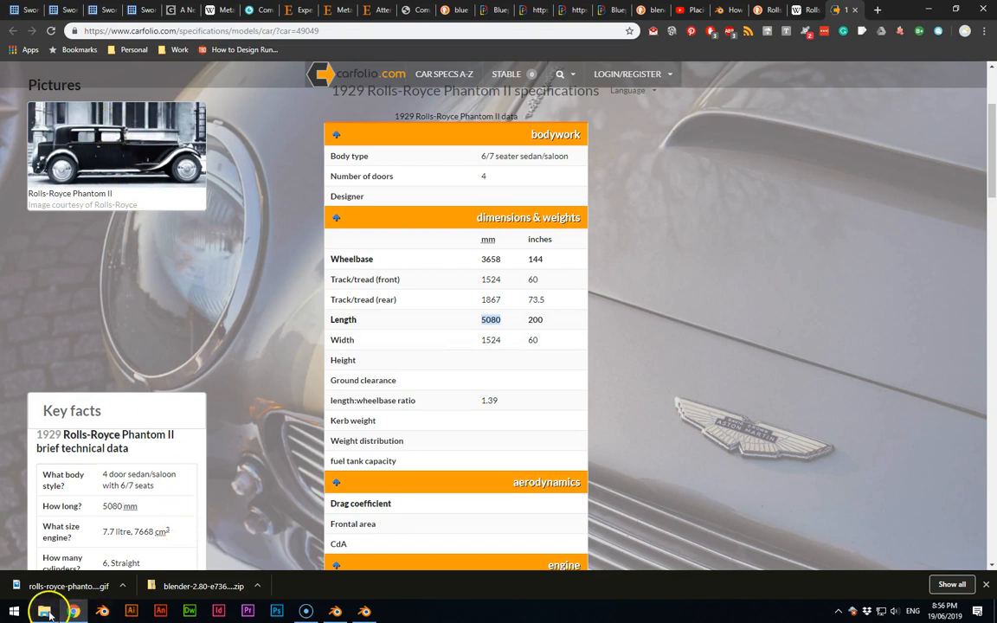
# - Return to Blender and show the selected cube's transform values and dimensions beside the viewport
pyautogui.click(363, 612)
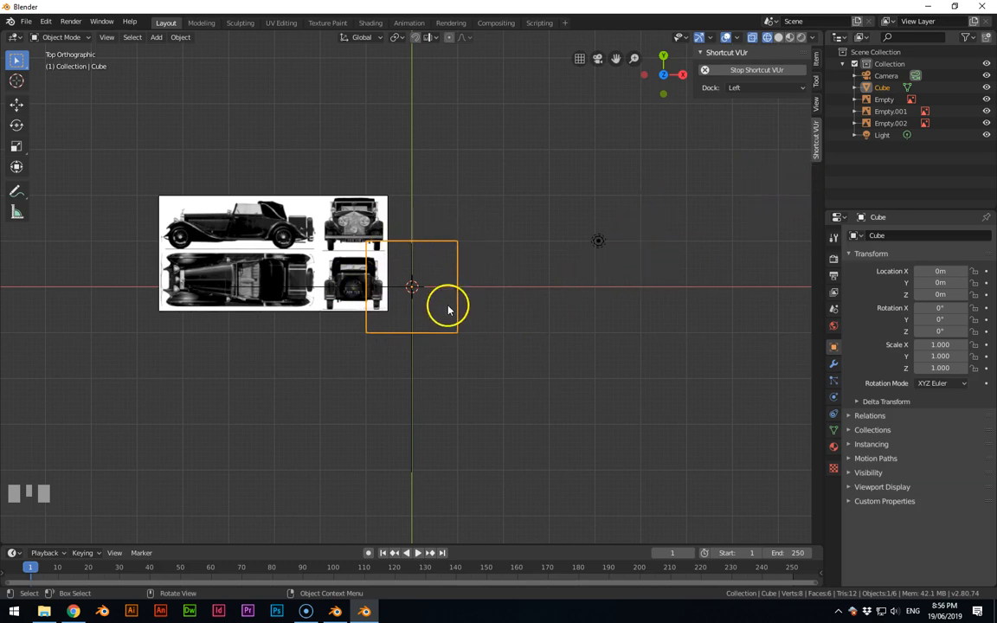
pyautogui.press('n')
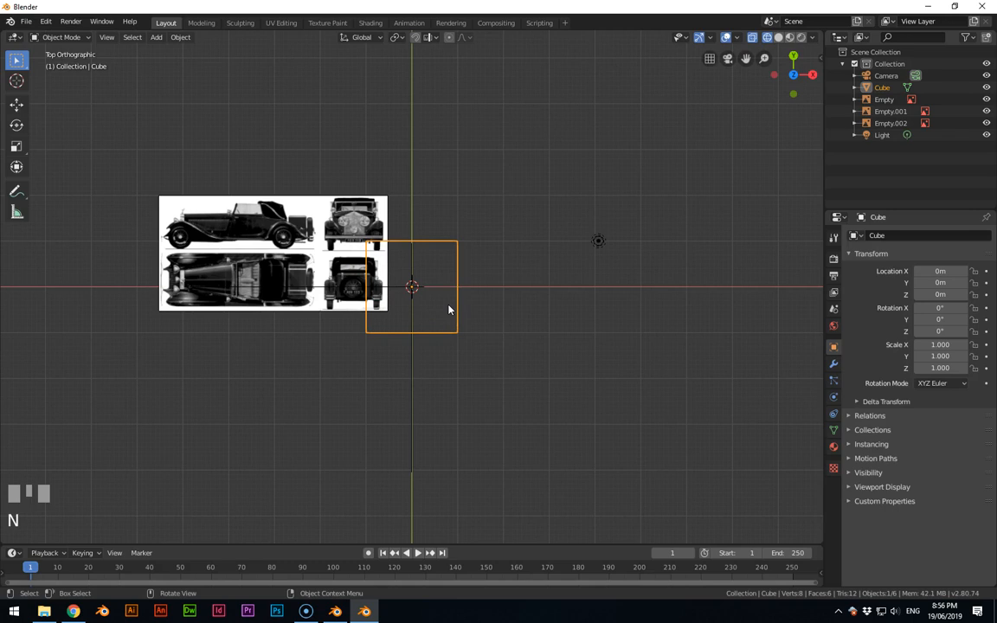
pyautogui.press('n')
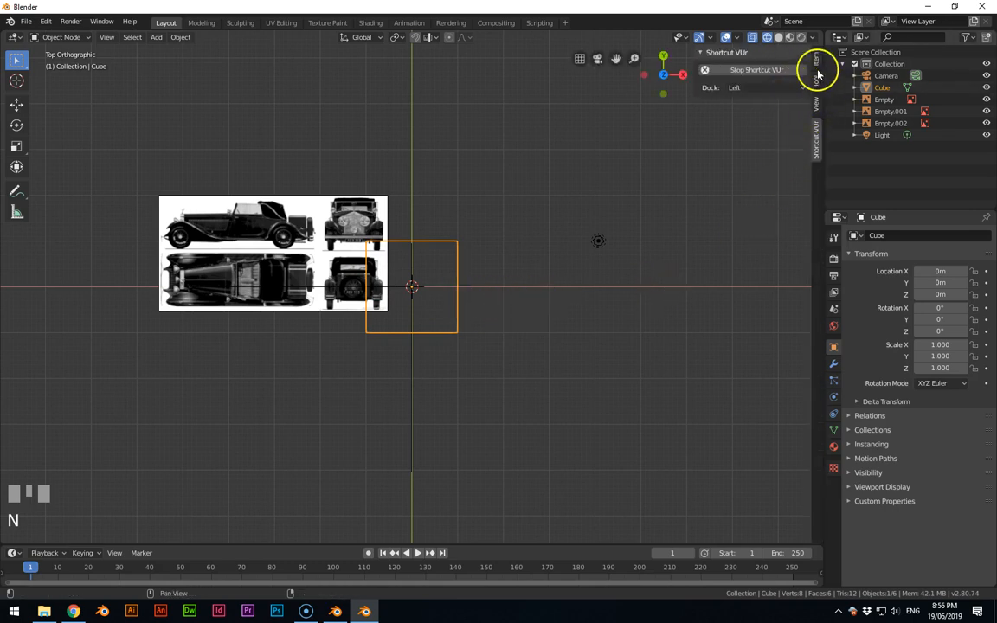
pyautogui.click(817, 64)
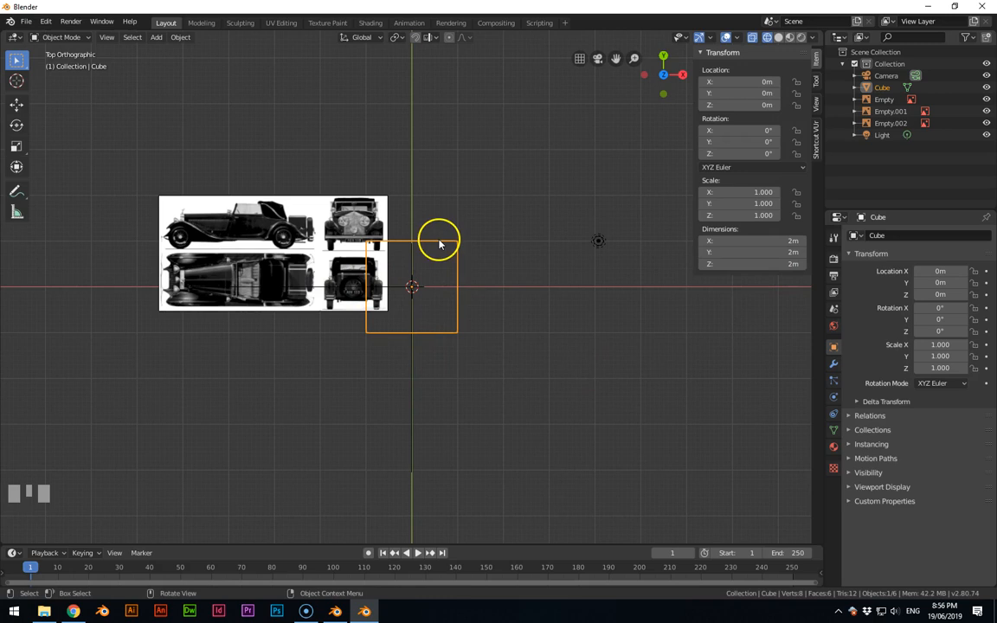
# - Move the cube 1 m up along the Z axis and check its placement in the top, front and right orthographic views
pyautogui.press('g')
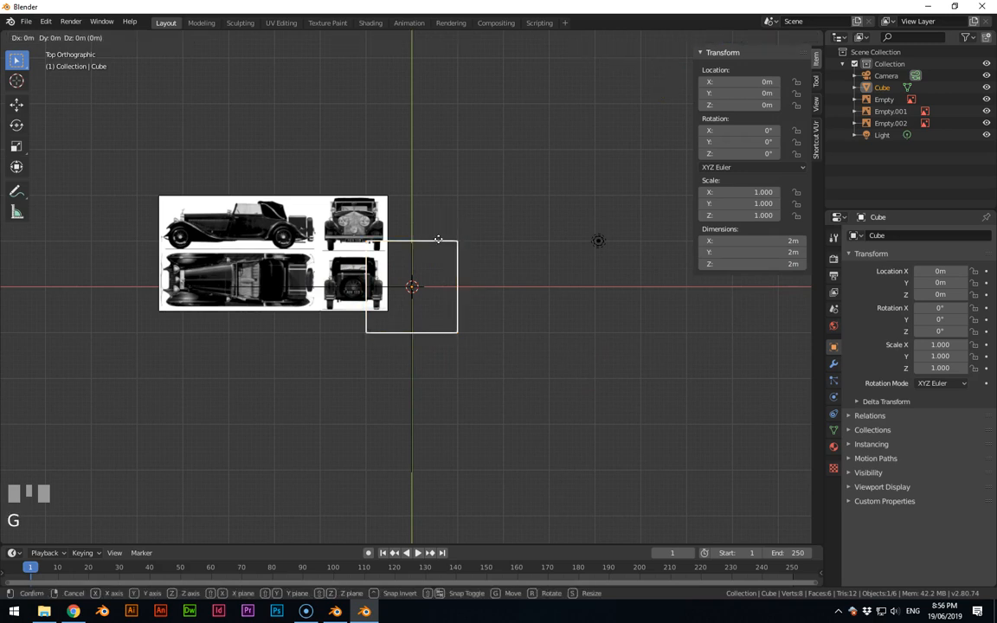
pyautogui.press('z')
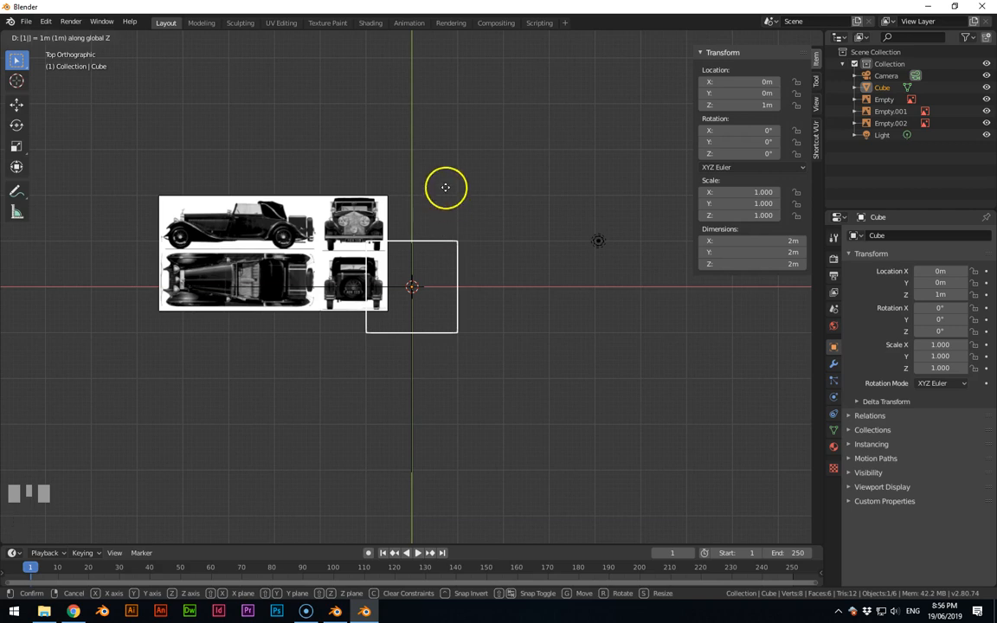
pyautogui.press('Return')
pyautogui.moveTo(459, 270); pyautogui.dragTo(465, 194, button='middle')
pyautogui.press('KP_7')
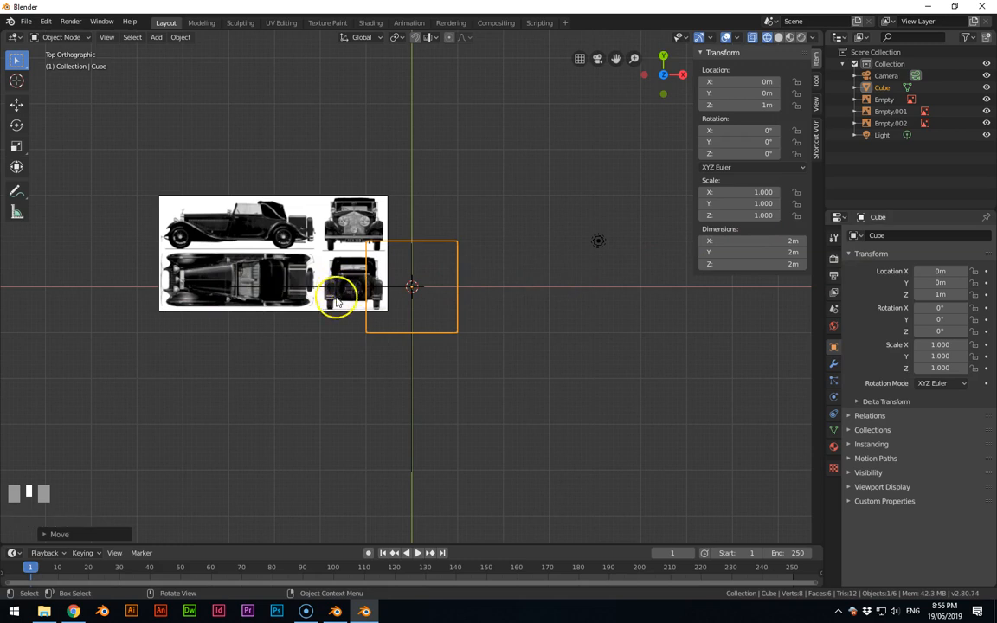
pyautogui.press('KP_1')
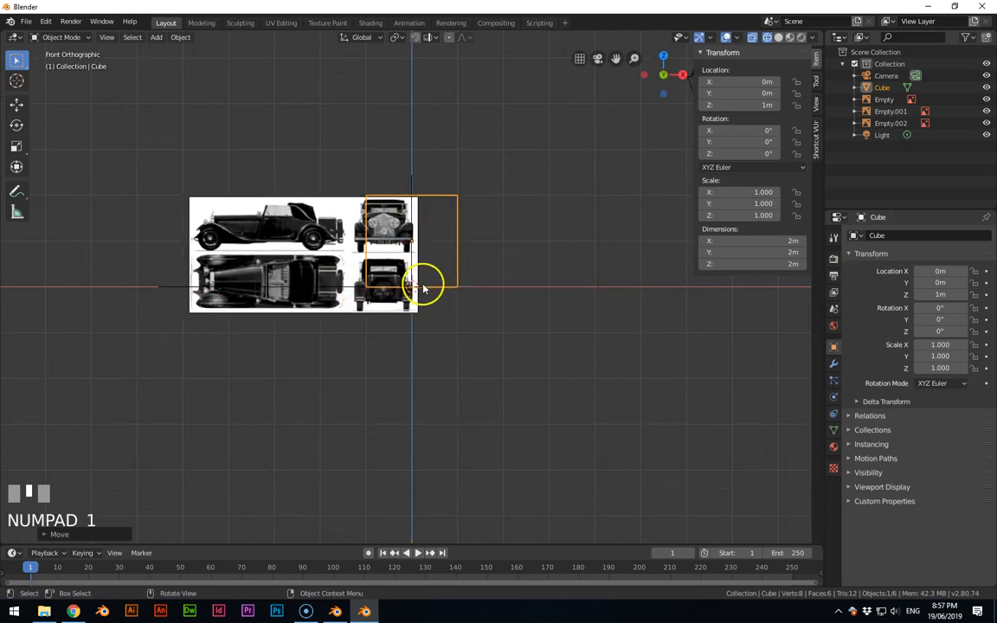
pyautogui.press('KP_3')
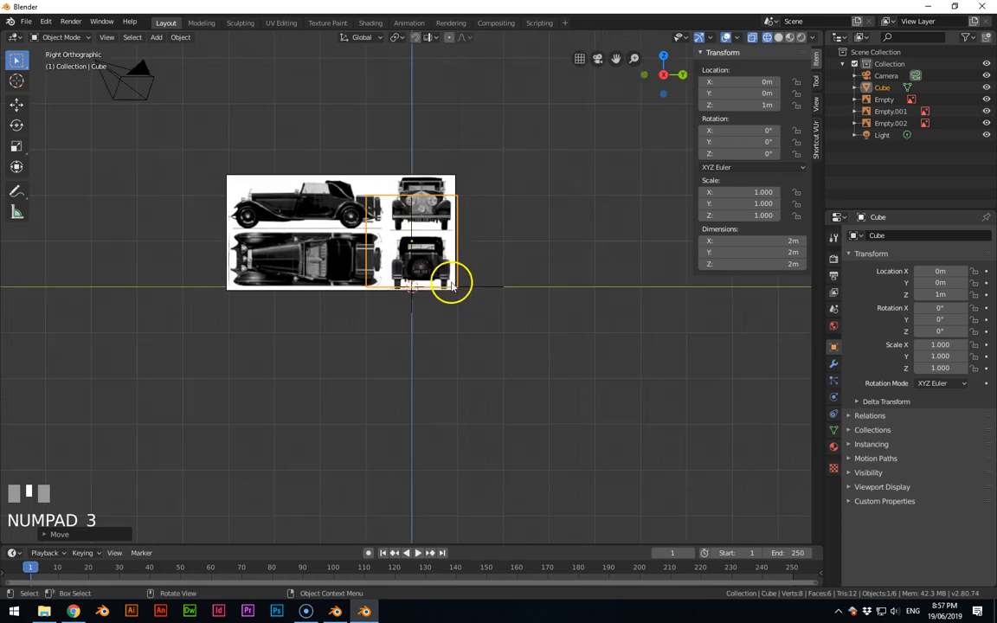
# - Check the car's length on the specification page in Chrome and set the cube's Y dimension in Blender to 5080 mm
pyautogui.click(75, 610)
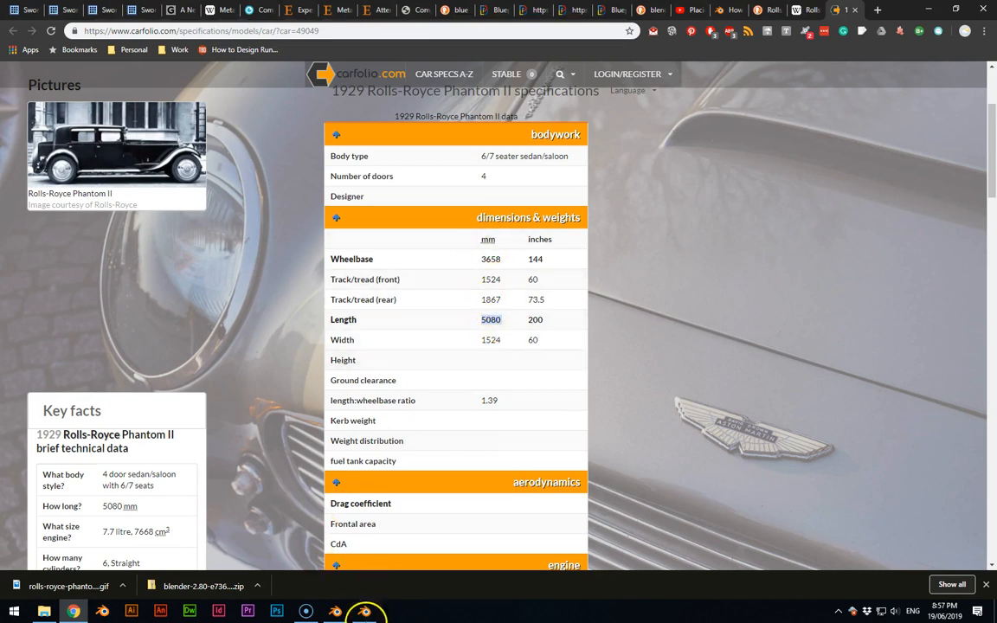
pyautogui.click(364, 609)
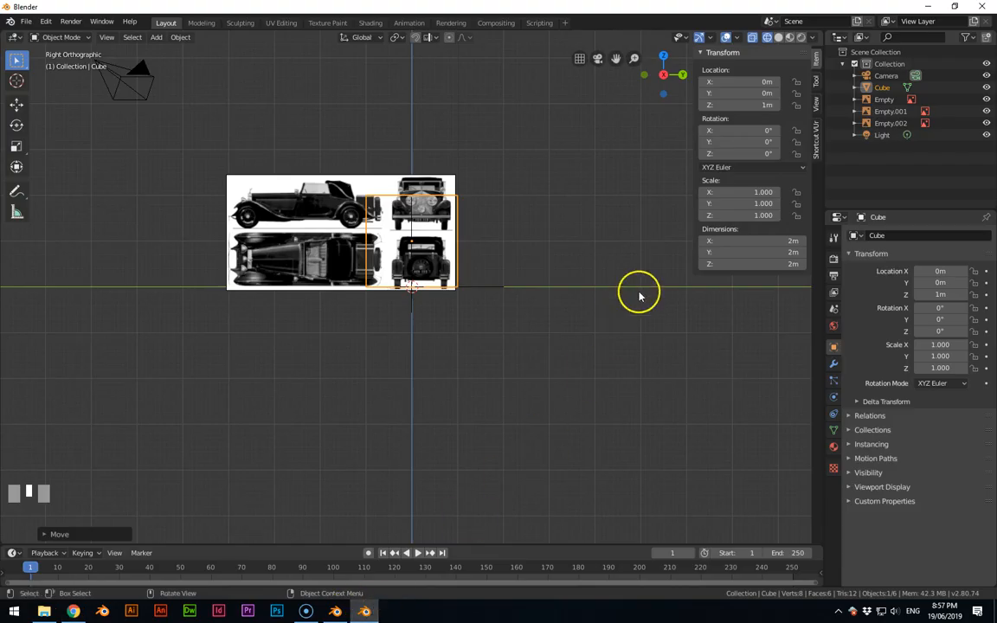
pyautogui.click(787, 252)
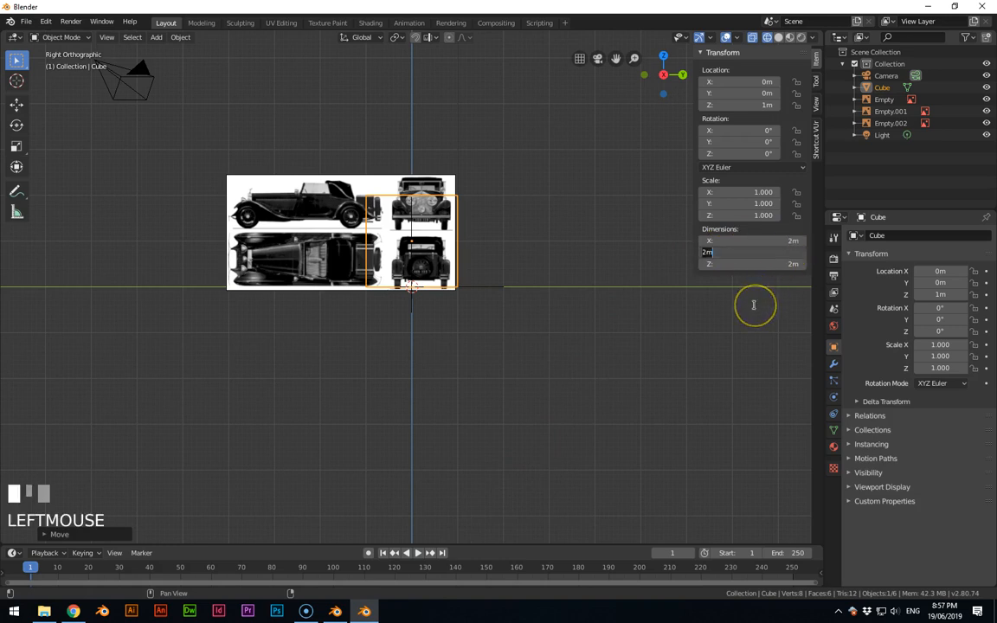
pyautogui.write('5080 mm')
pyautogui.press('Return')
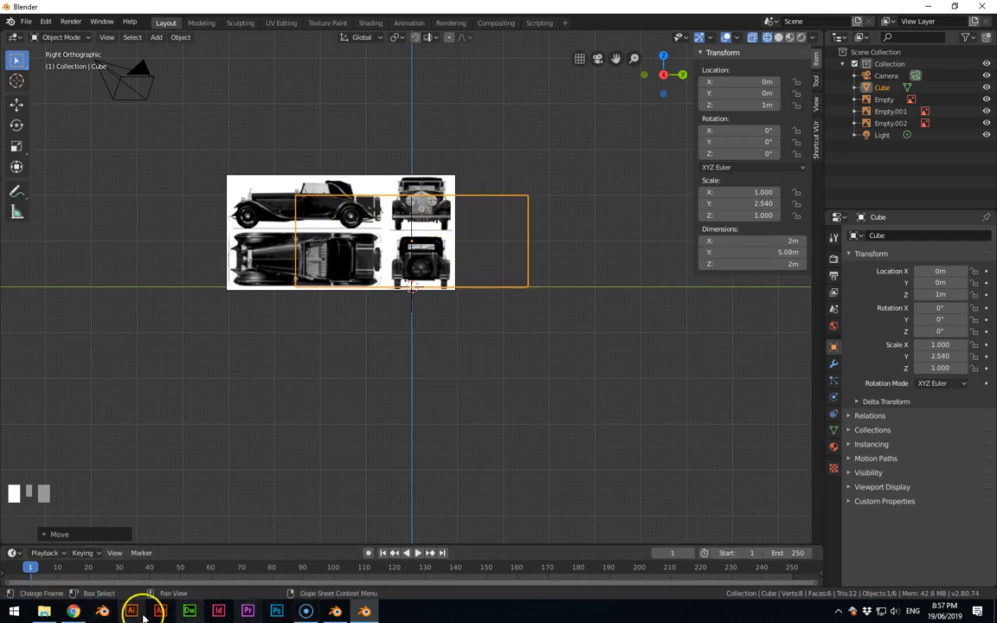
# - Look up the car's width on the specification page in Chrome and set the cube's X dimension in Blender to 1524 mm
pyautogui.click(73, 611)
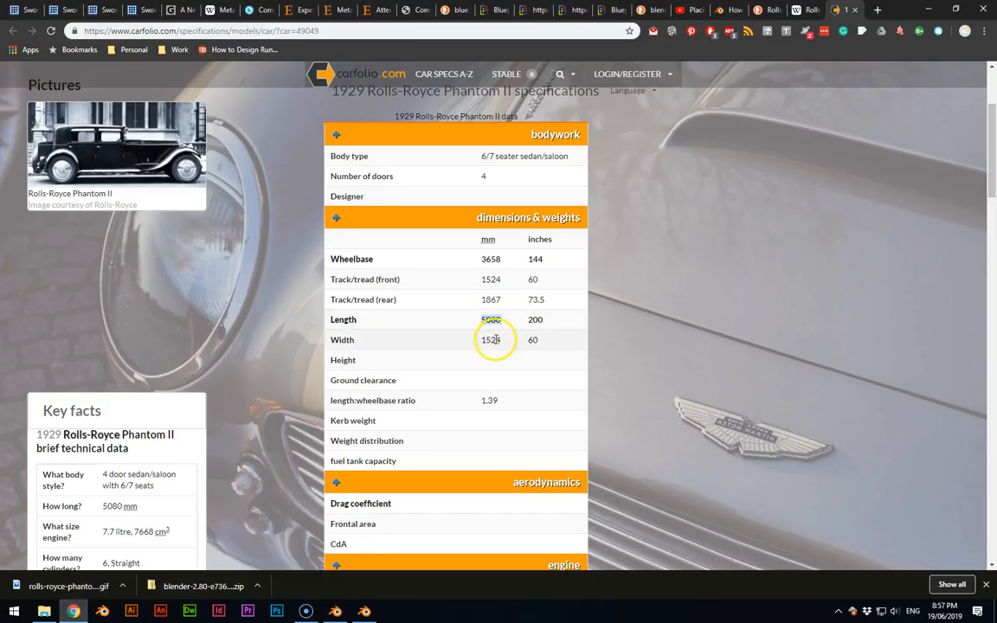
pyautogui.click(362, 610)
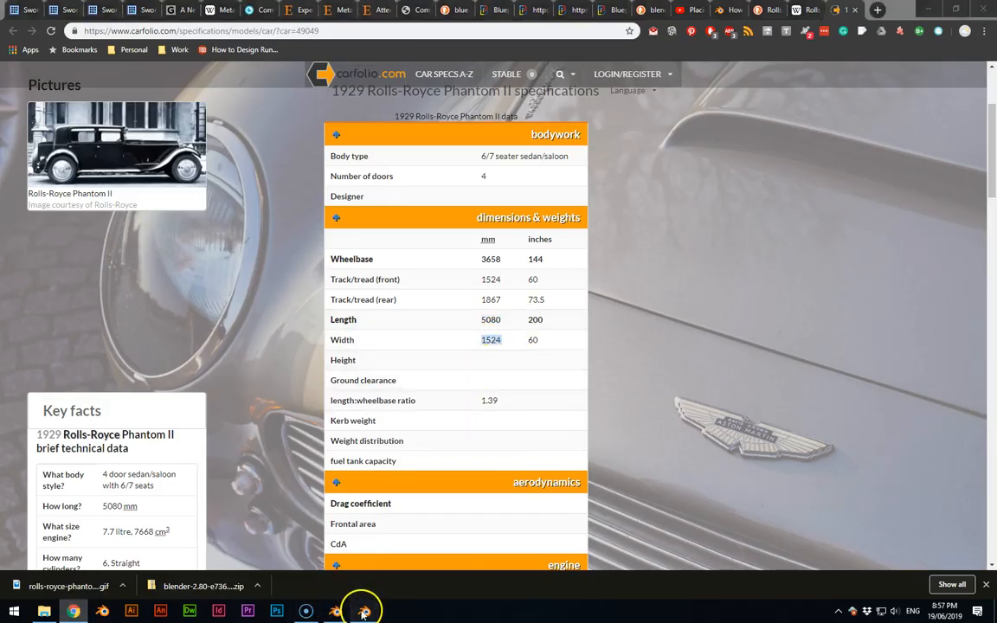
pyautogui.click(776, 241)
pyautogui.write('1524')
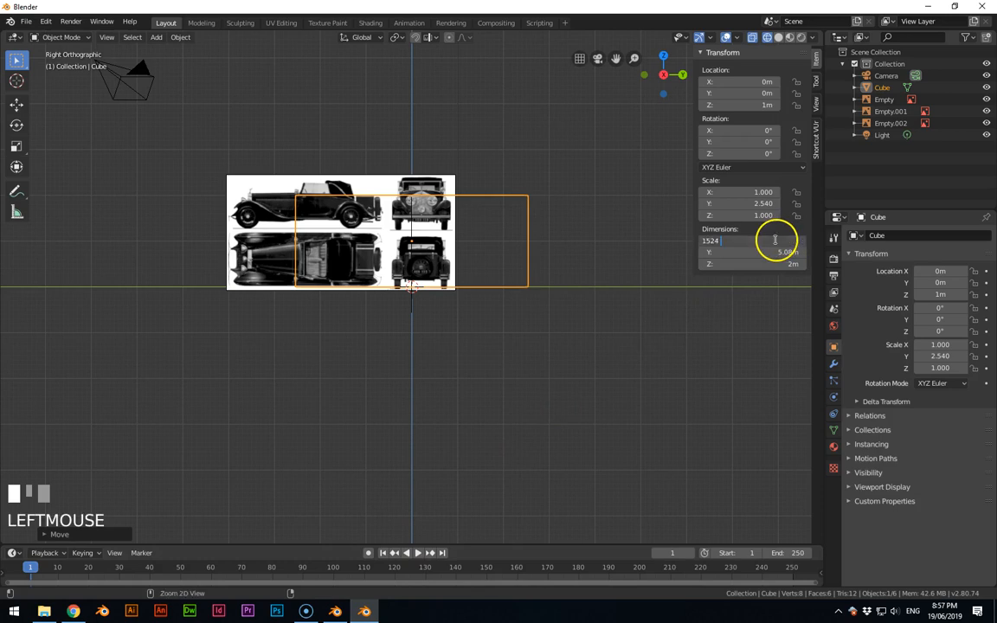
pyautogui.write('mm')
pyautogui.press('Return')
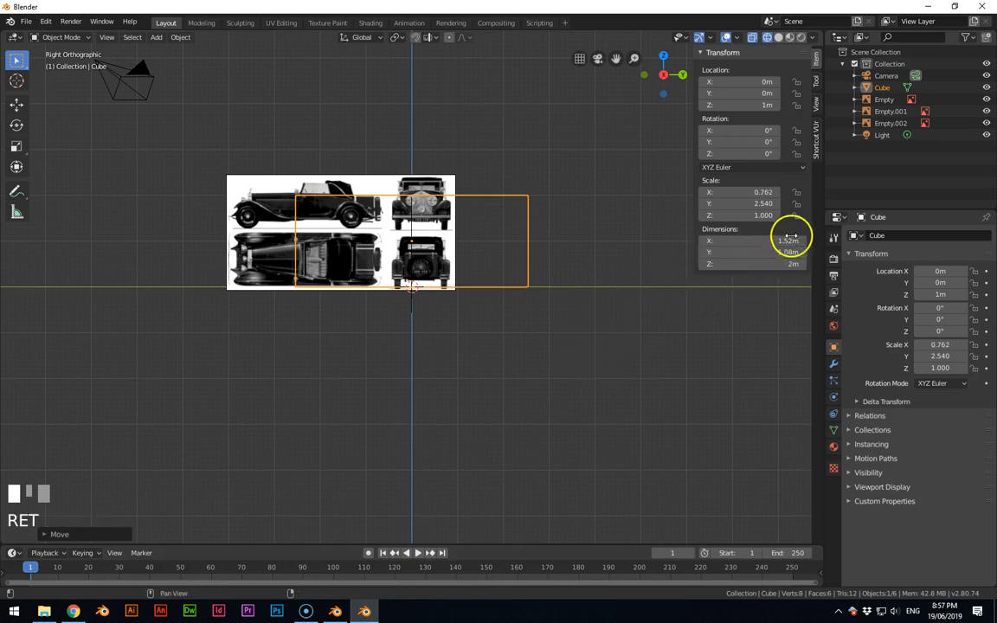
# - In the top orthographic view, rotate the top reference image by -90° and move it over the cube, matching its positive X and negative Y edges
pyautogui.moveTo(622, 299); pyautogui.dragTo(614, 332, button='middle')
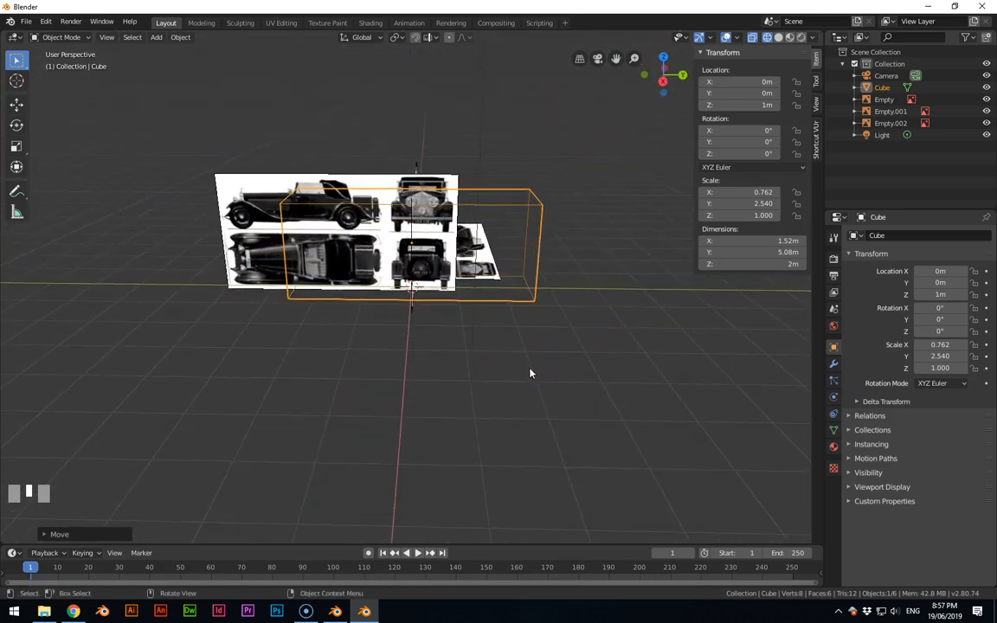
pyautogui.press('KP_7')
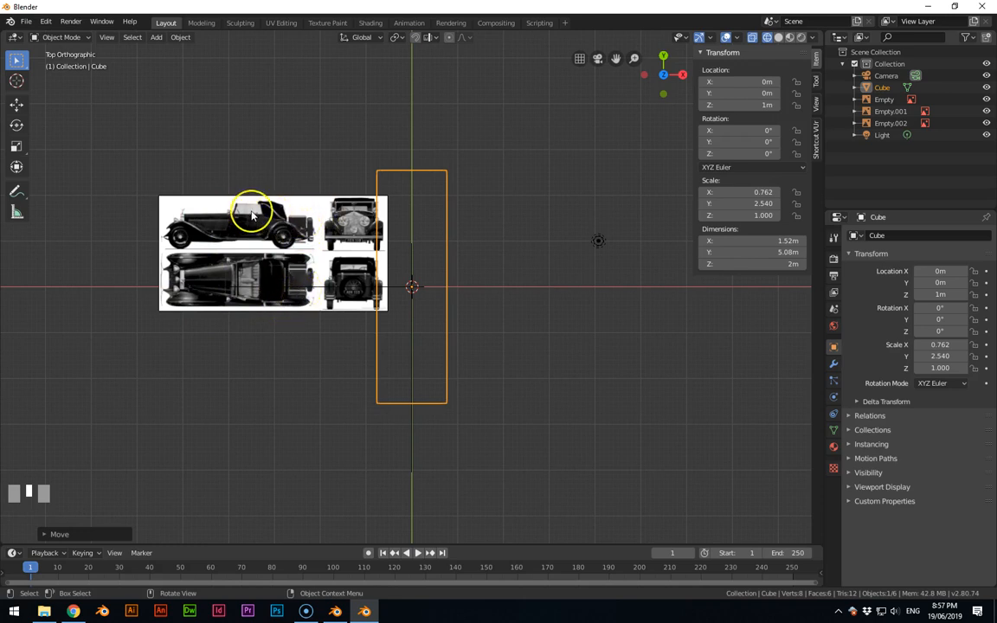
pyautogui.click(286, 277)
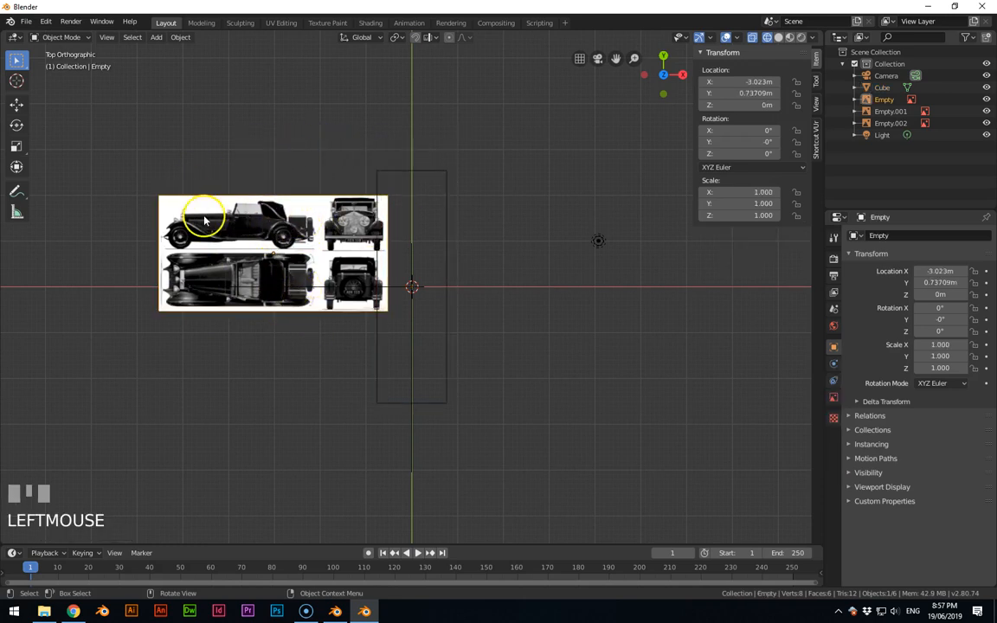
pyautogui.write('r90')
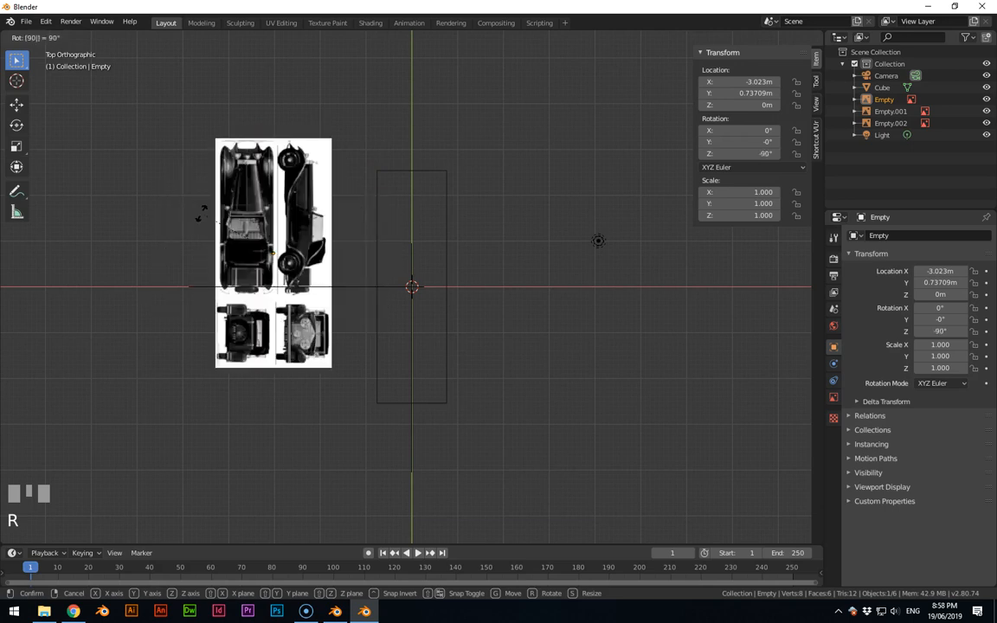
pyautogui.press('-')
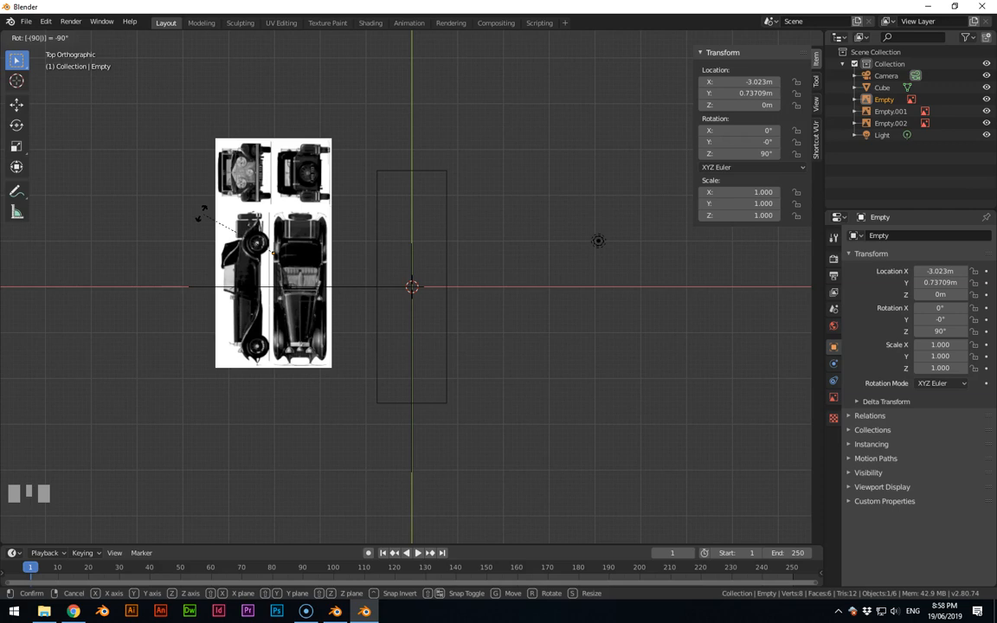
pyautogui.press('Return')
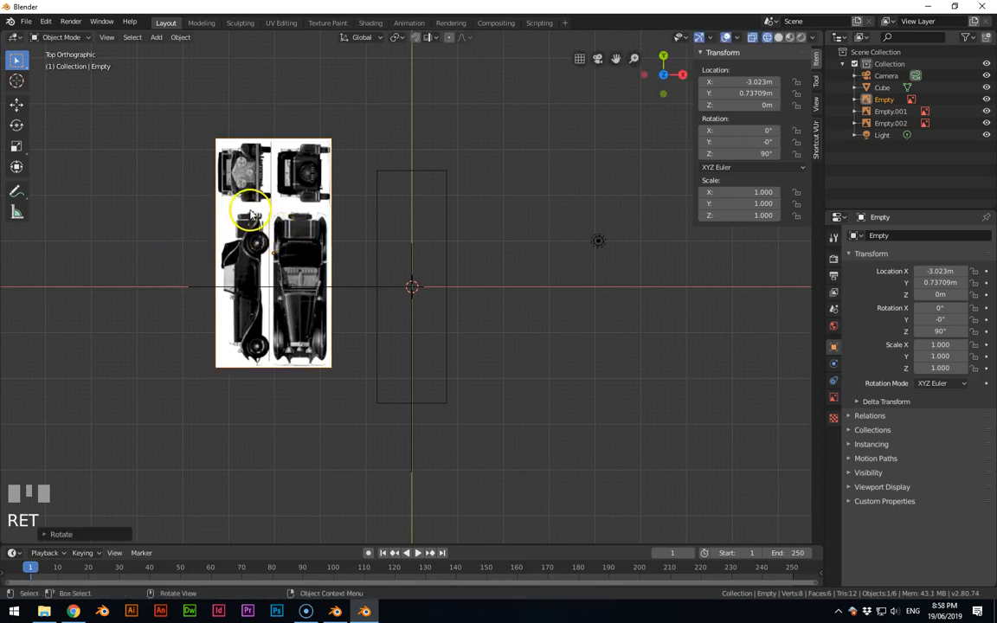
pyautogui.press('g')
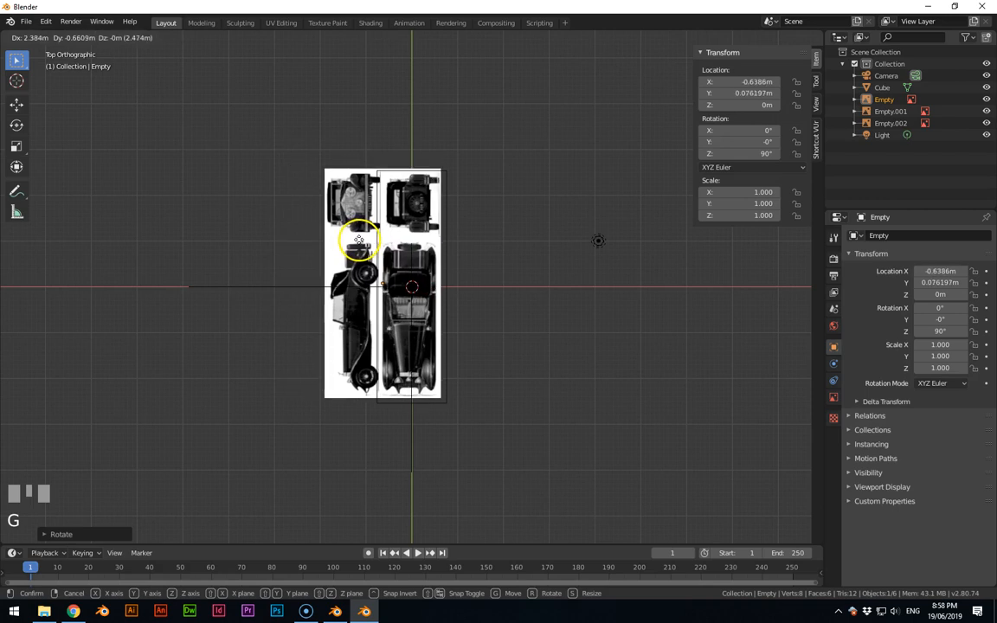
pyautogui.click(351, 174)
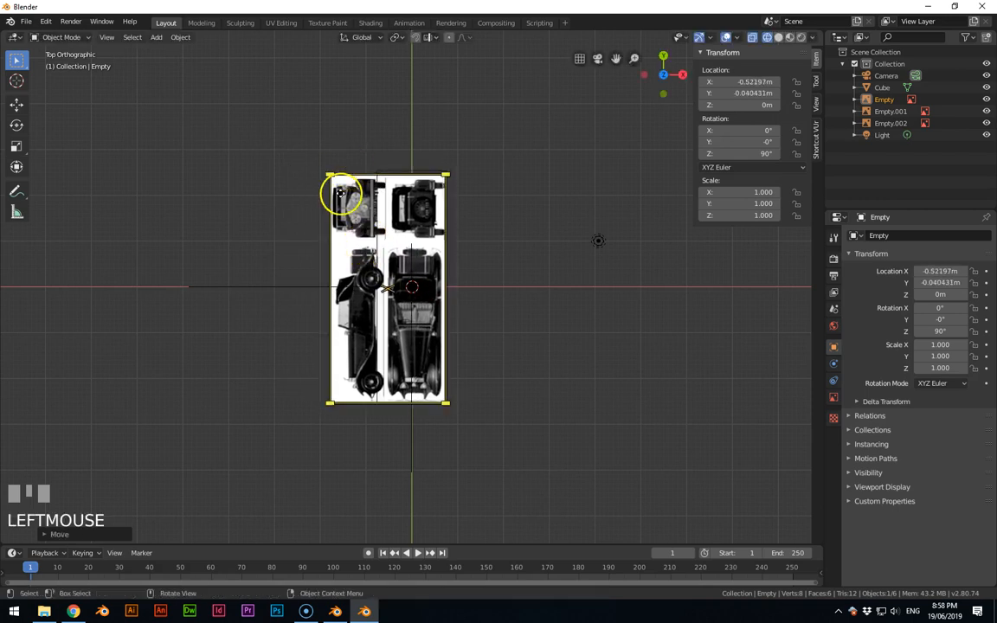
# - Enlarge the top reference image to fit the top-view car to the cube's width, then centre it at about X -0.384 m, Y -0.097 m
pyautogui.moveTo(331, 171); pyautogui.dragTo(295, 106)
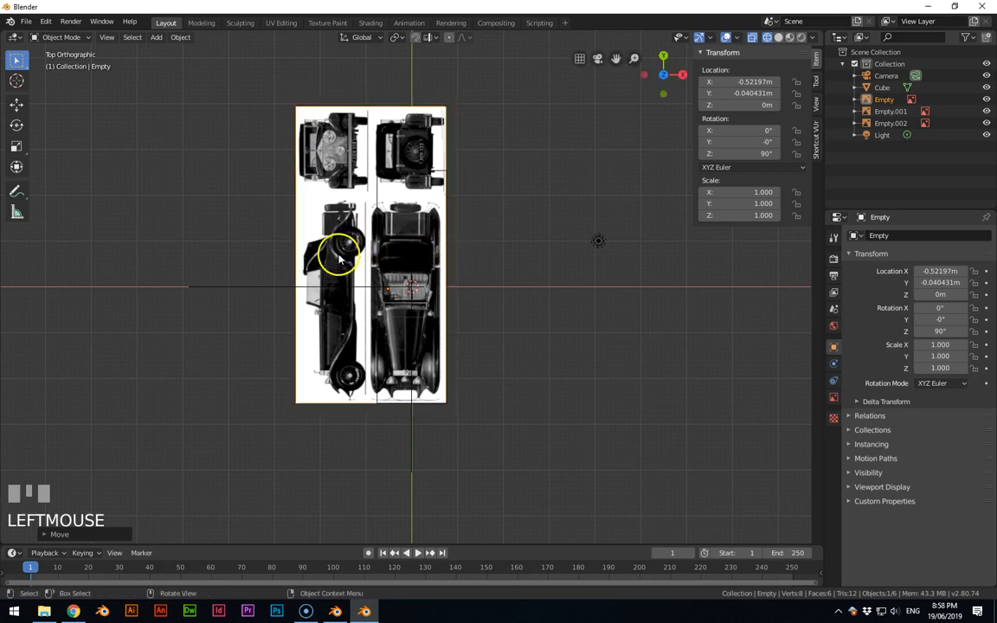
pyautogui.scroll(4, 430, 316)
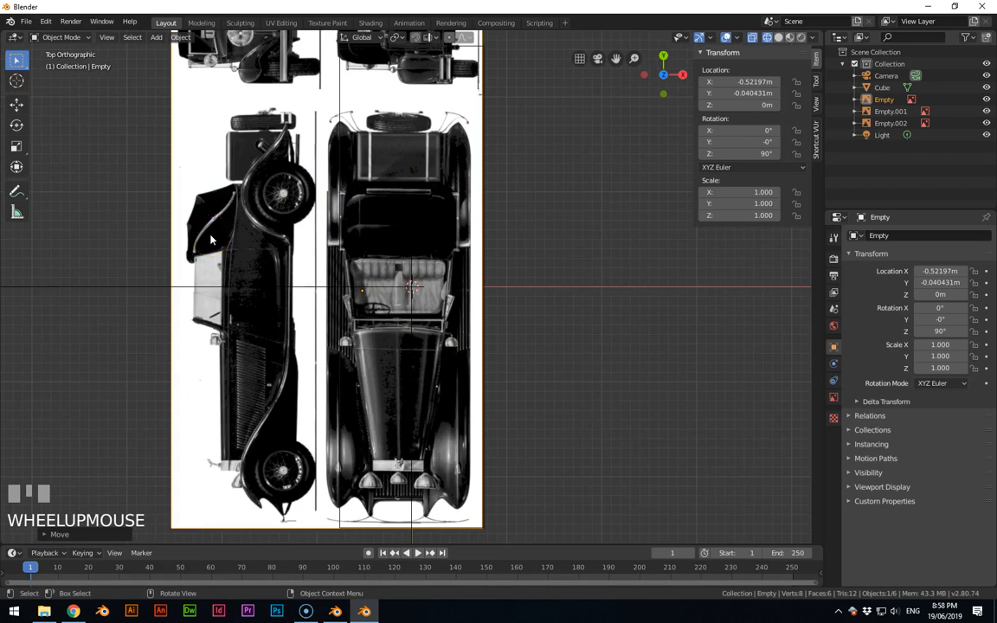
pyautogui.press('g')
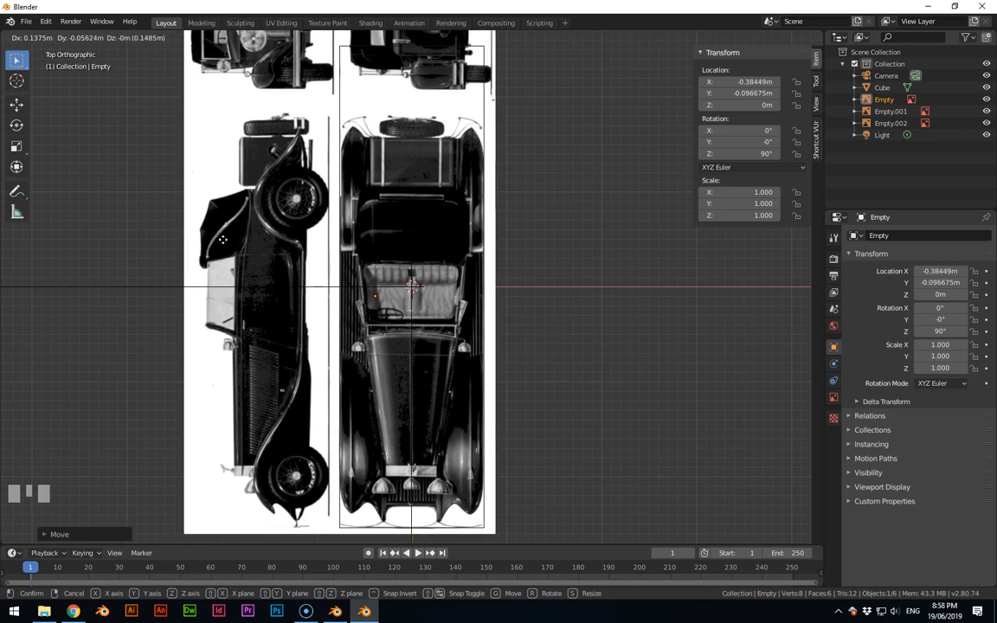
pyautogui.click(223, 240)
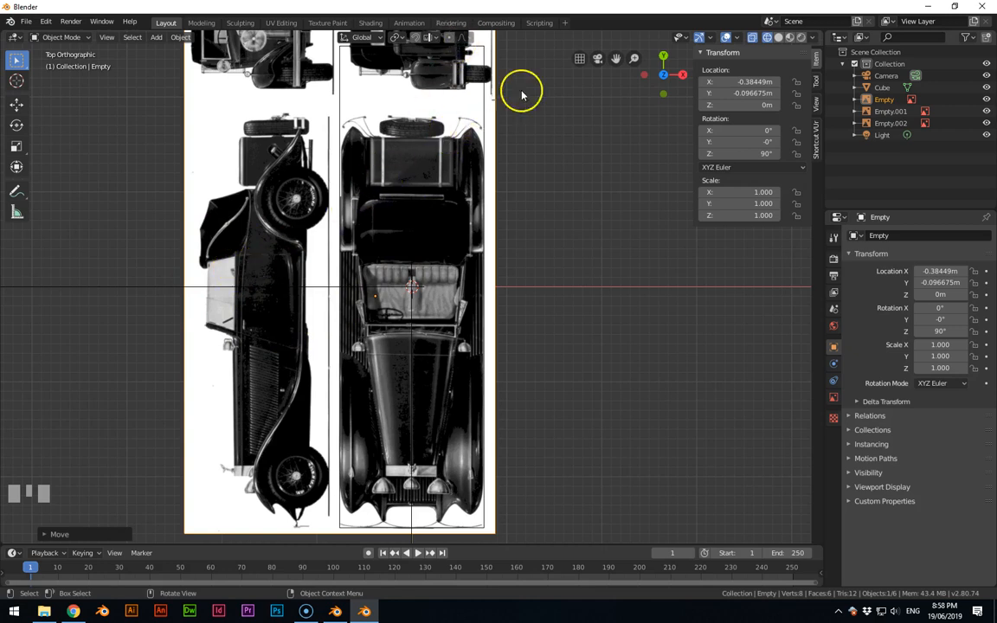
pyautogui.scroll(1, 539, 87)
pyautogui.scroll(-3, 522, 111)
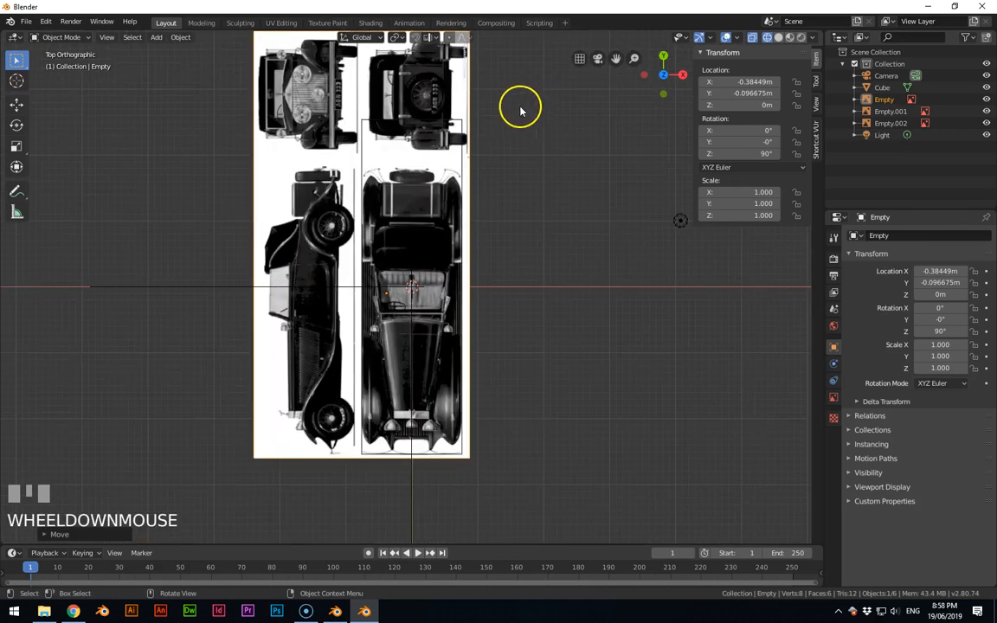
# - Shorten the cube by moving its positive-Y end vertices about -0.73 m along Y to the car's rear in the top reference image
pyautogui.click(463, 125)
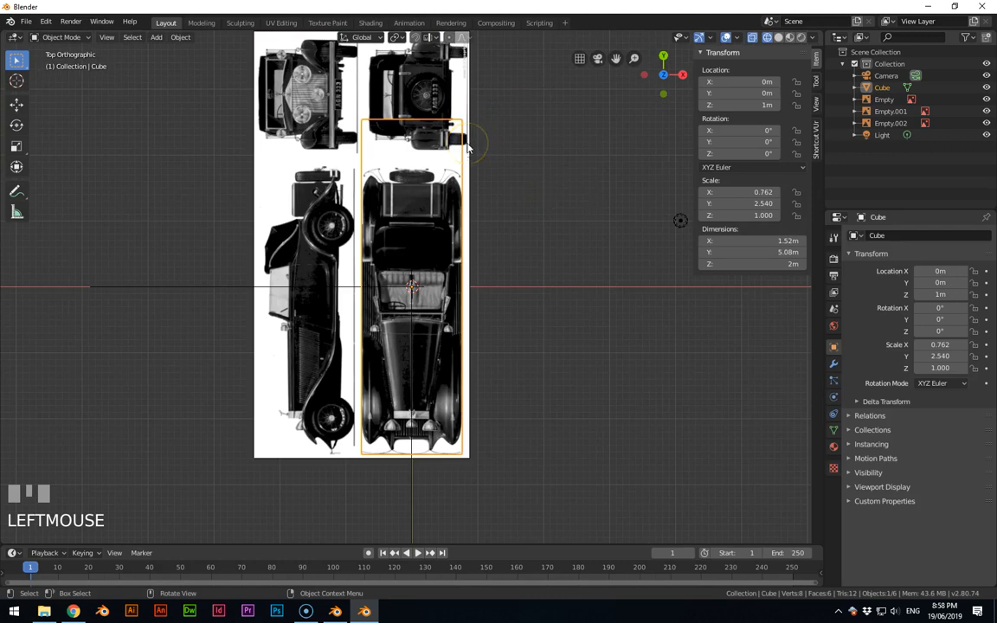
pyautogui.press('Tab')
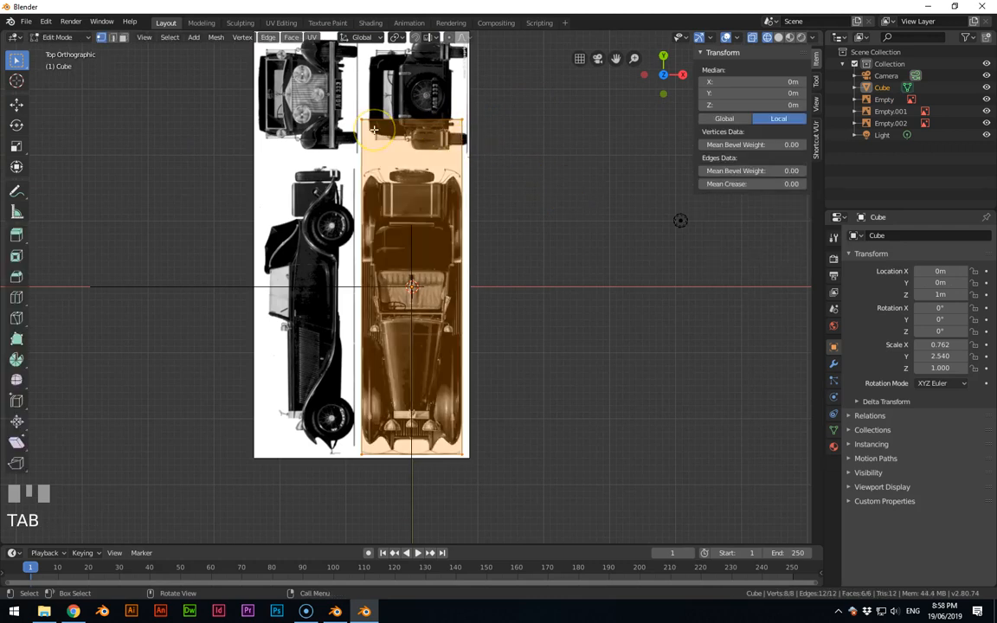
pyautogui.click(300, 129)
pyautogui.moveTo(173, 85); pyautogui.dragTo(509, 138)
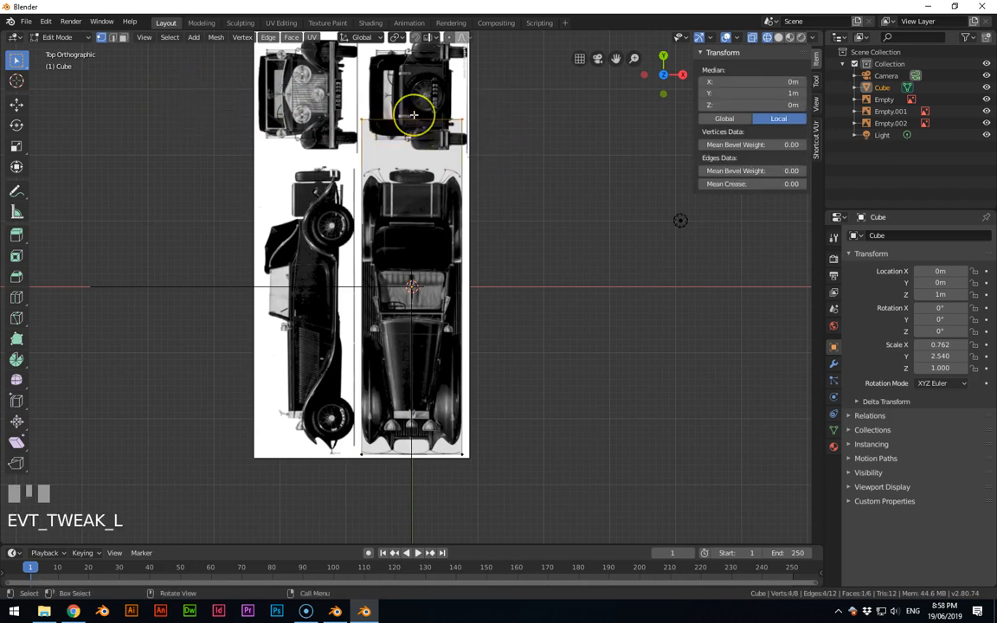
pyautogui.press('g')
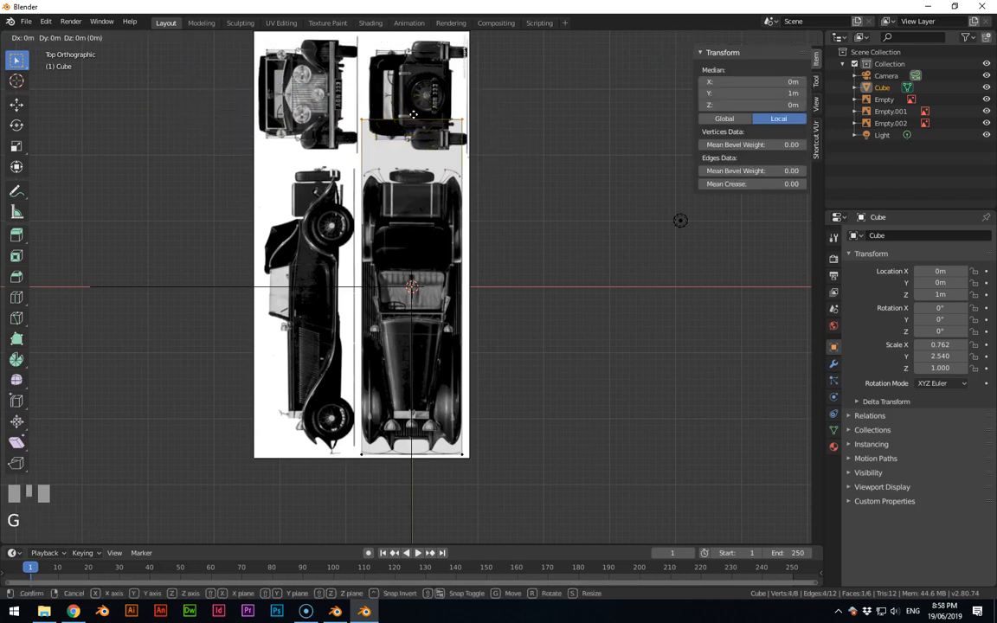
pyautogui.press('y')
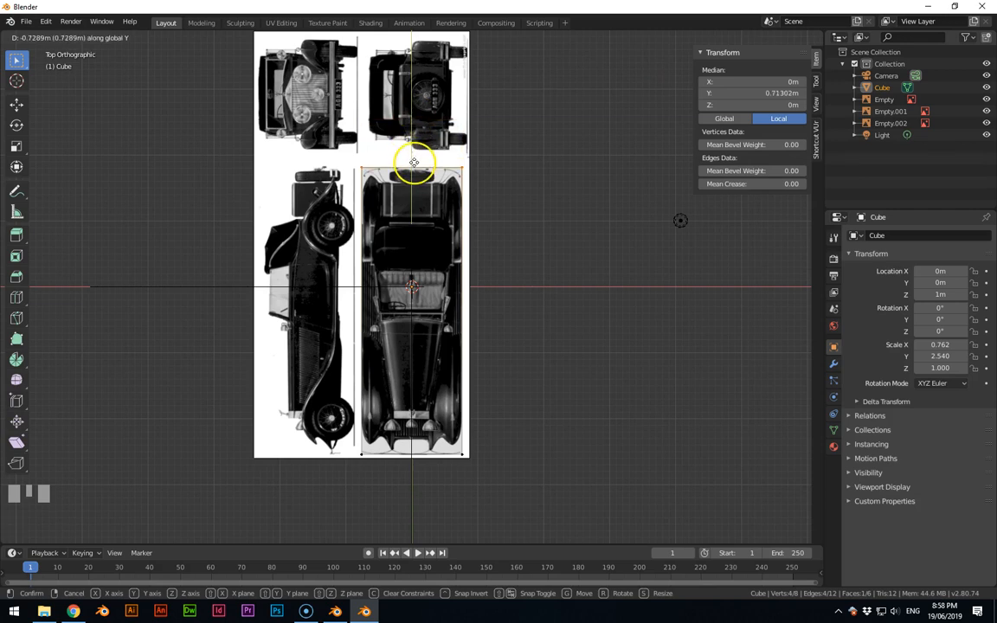
pyautogui.click(413, 163)
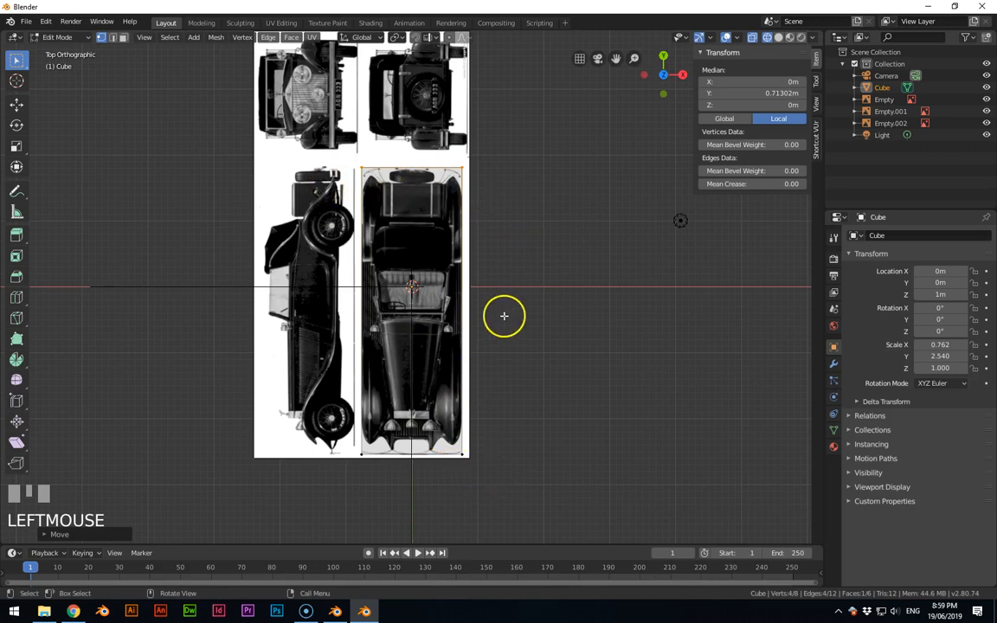
pyautogui.press('Tab')
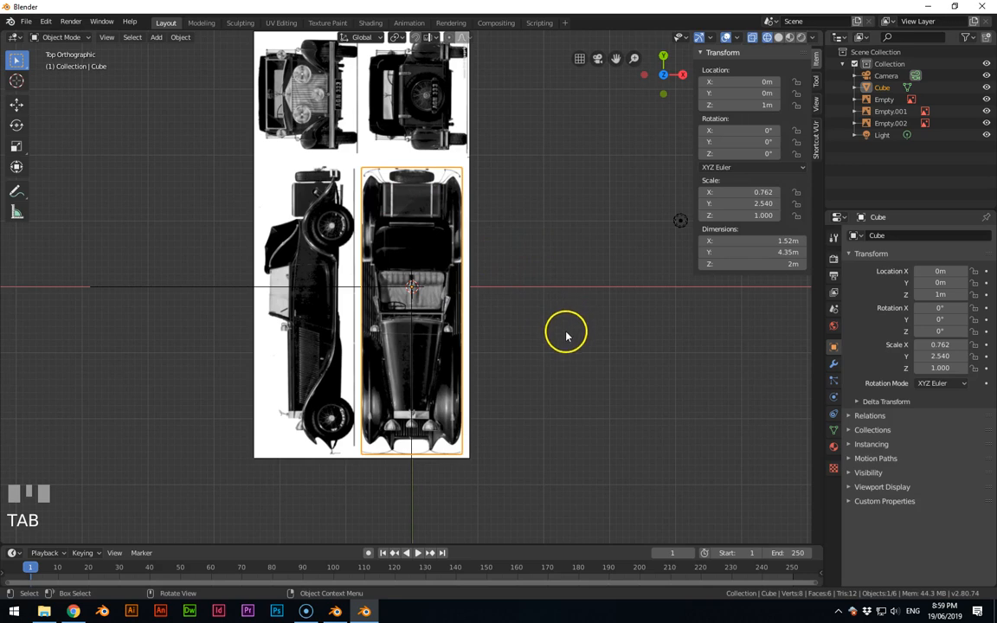
# - In the front orthographic view, move the front reference image's front-view car towards the cube and enlarge the image to a scale of about 1.266
pyautogui.press('KP_1')
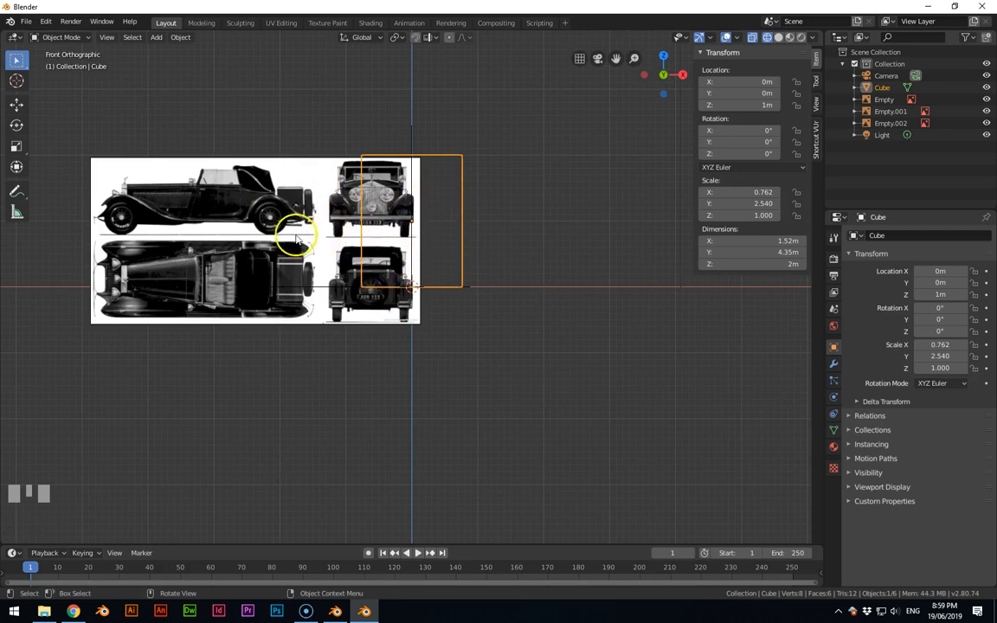
pyautogui.click(183, 167)
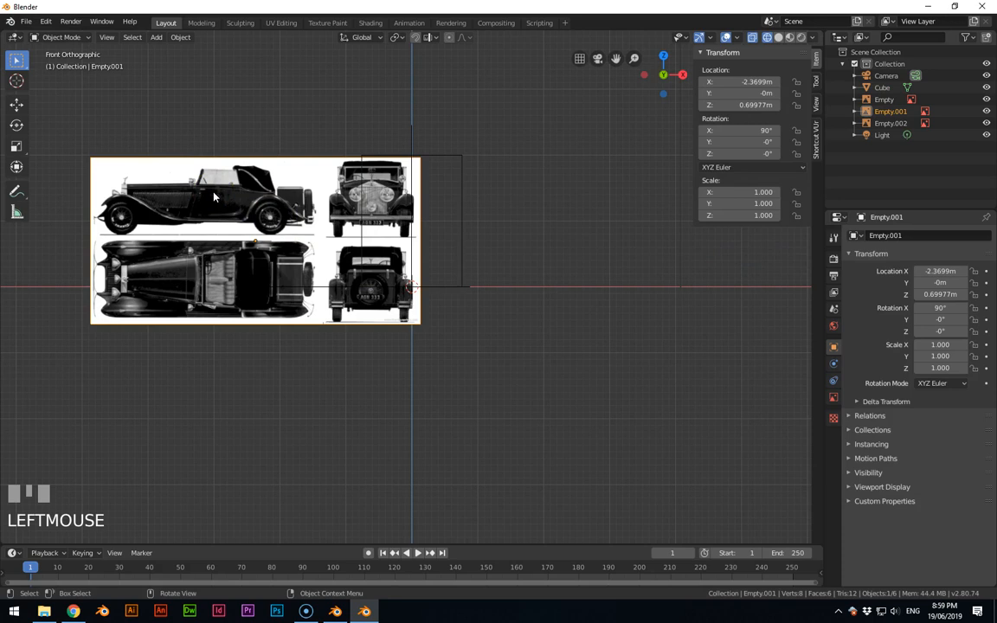
pyautogui.press('g')
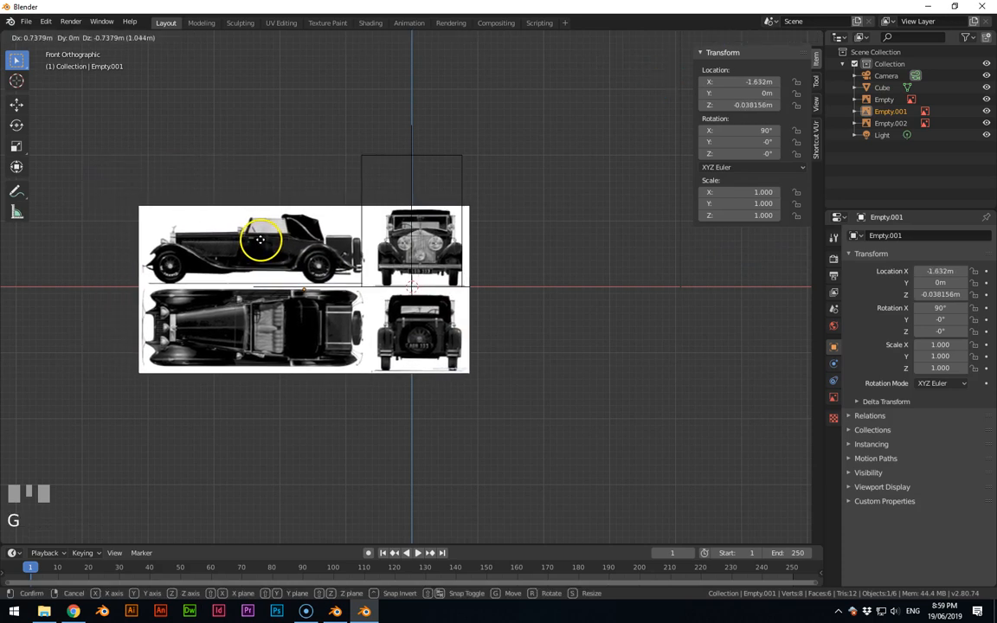
pyautogui.click(266, 245)
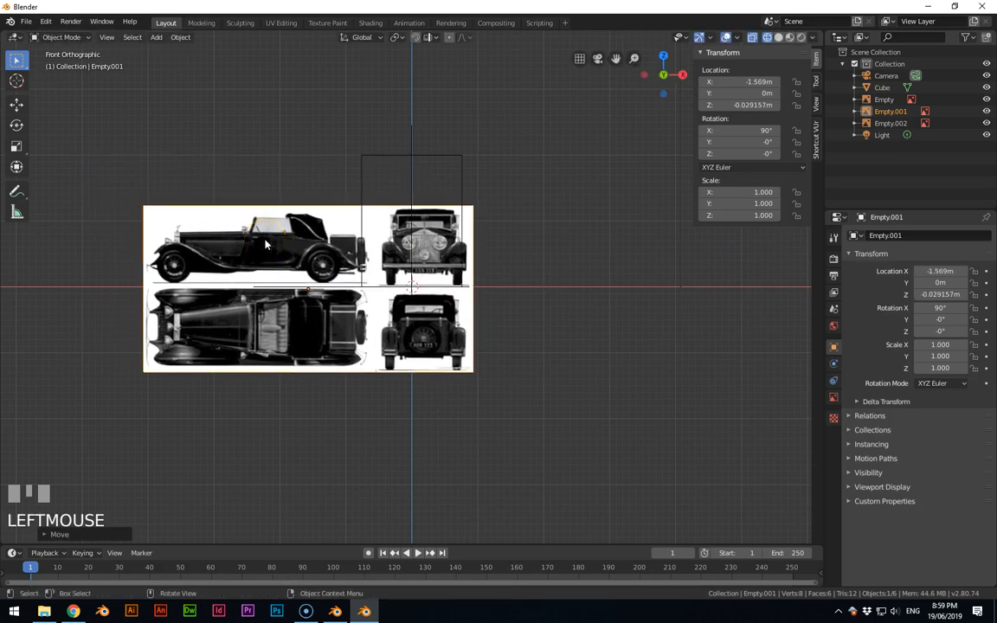
pyautogui.press('s')
pyautogui.click(332, 251)
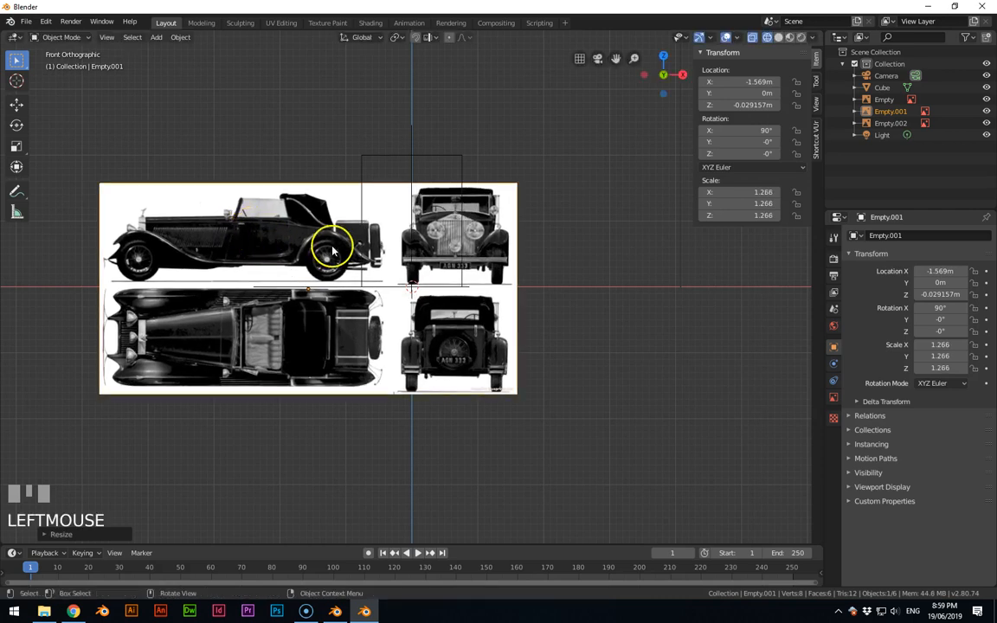
# - Fit the front-view car to the cube's width by rescaling the front reference image to about 1.186 and moving it to about X -2.08 m, Z -0.065 m
pyautogui.press('g')
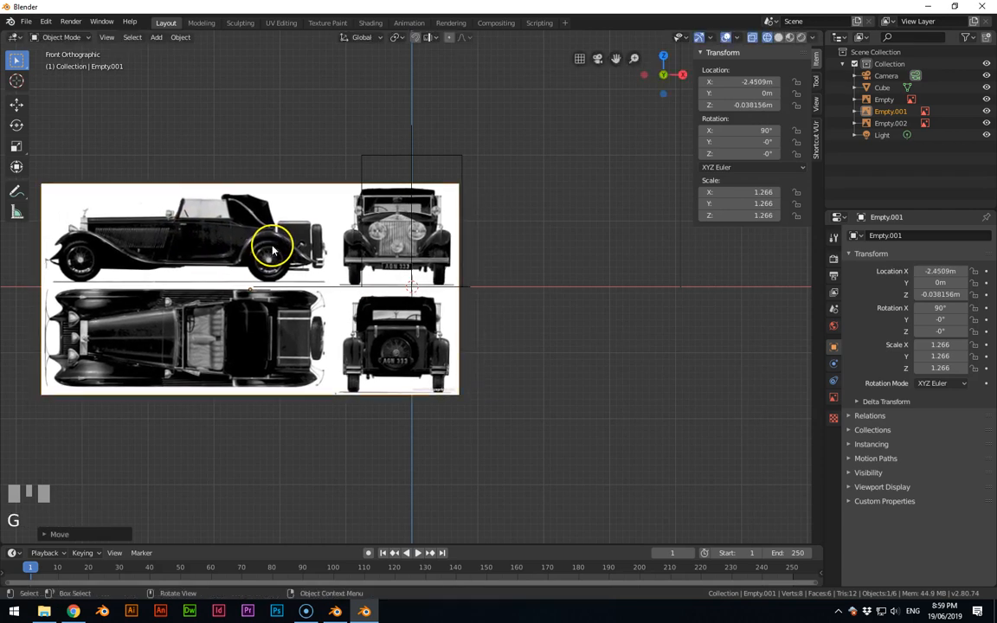
pyautogui.click(271, 241)
pyautogui.press('g')
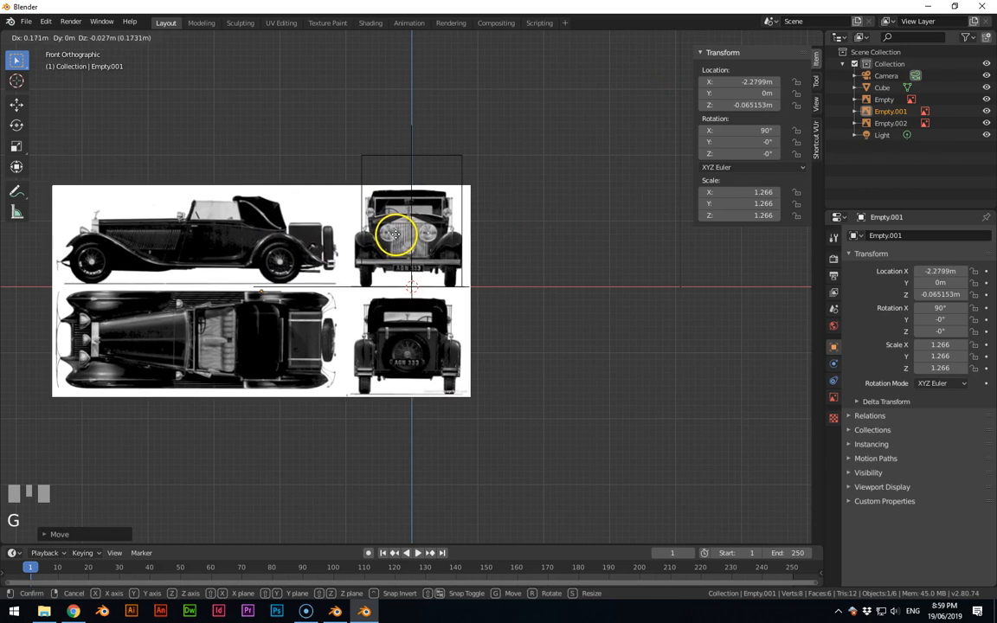
pyautogui.click(397, 238)
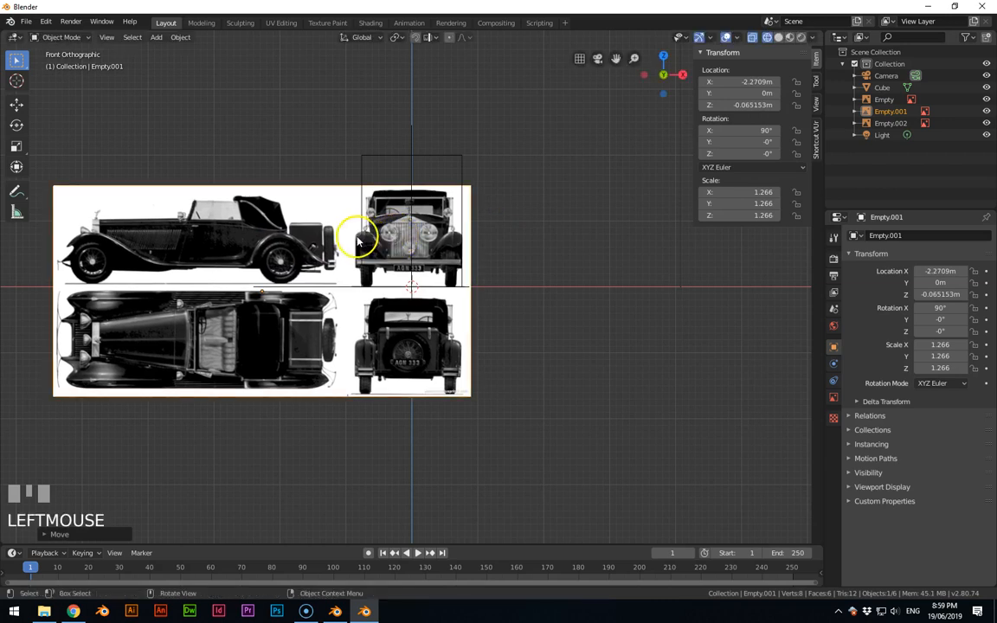
pyautogui.press('s')
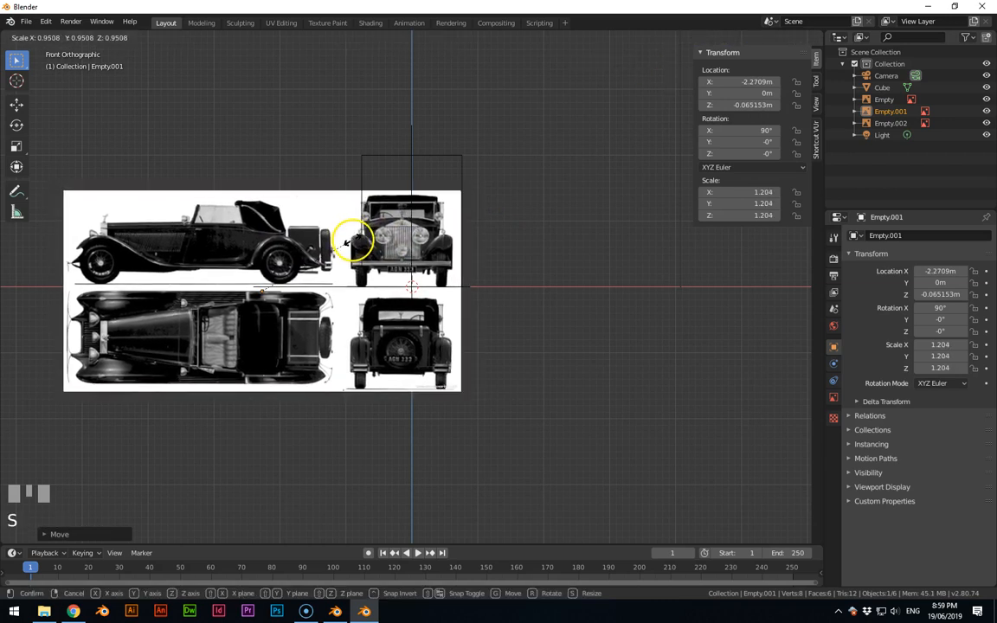
pyautogui.click(346, 240)
pyautogui.press('g')
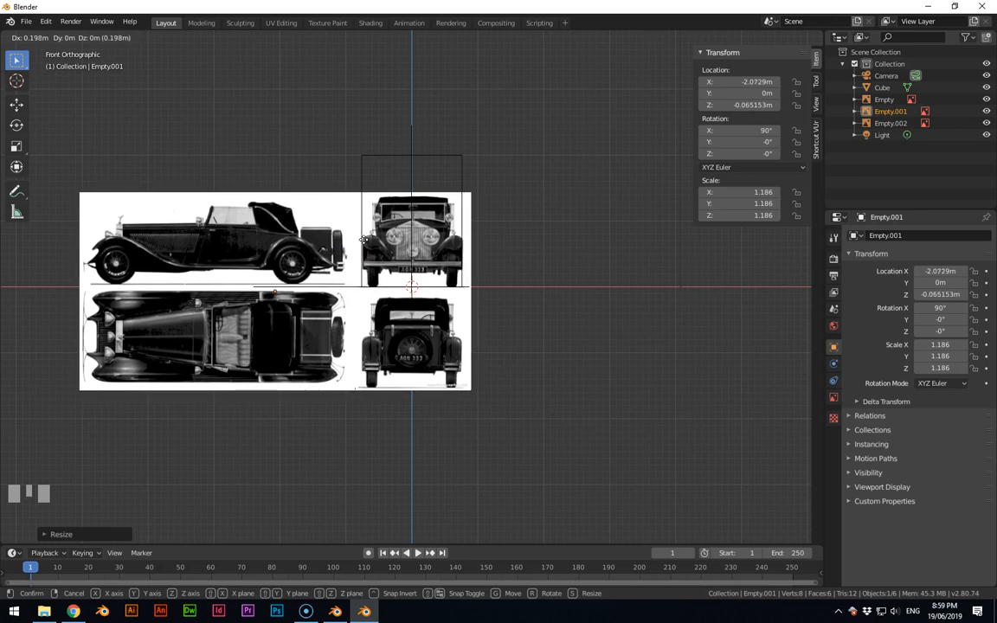
pyautogui.click(362, 240)
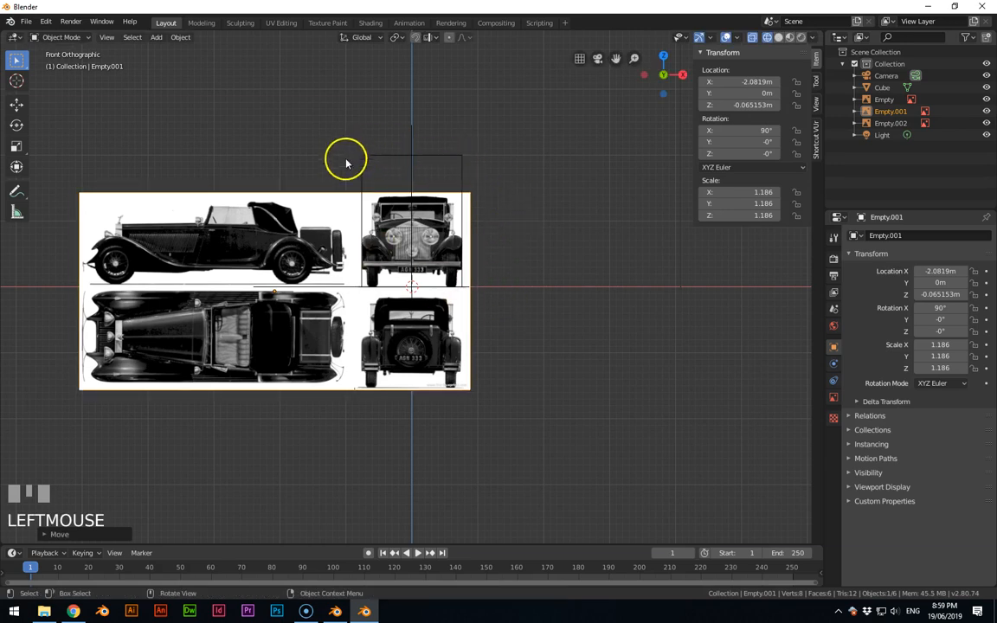
# - Lower the cube's top vertices about 0.62 m along Z to the car's roof in the front reference image
pyautogui.click(378, 174)
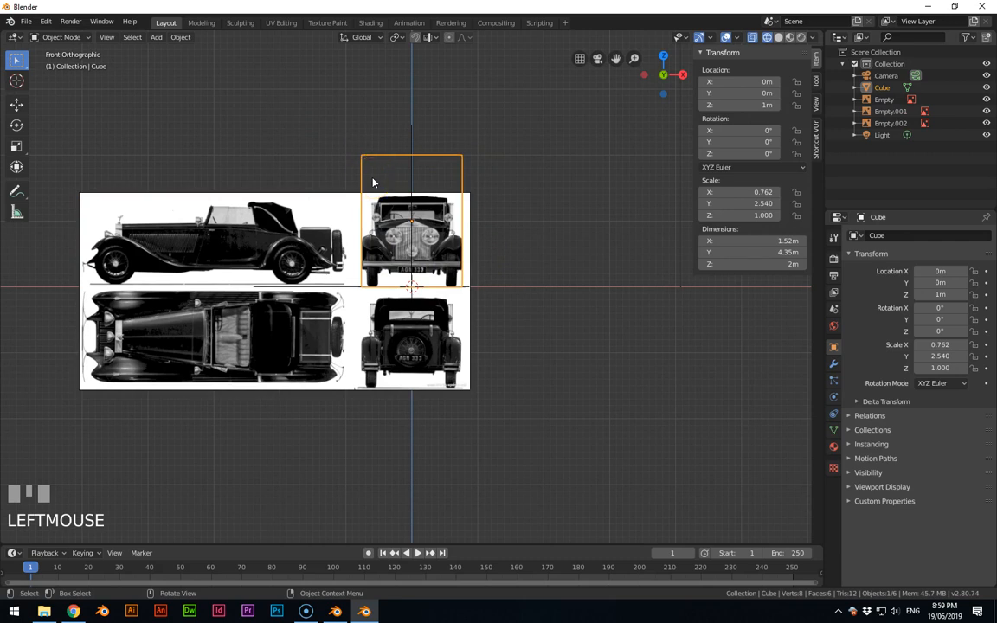
pyautogui.press('Tab')
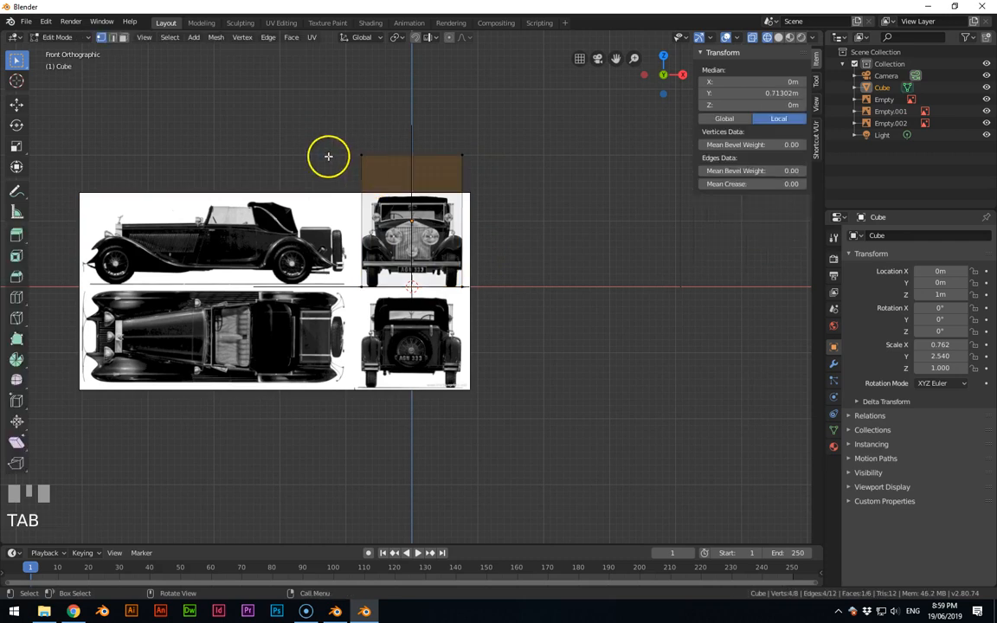
pyautogui.click(281, 116)
pyautogui.moveTo(267, 118); pyautogui.dragTo(517, 166)
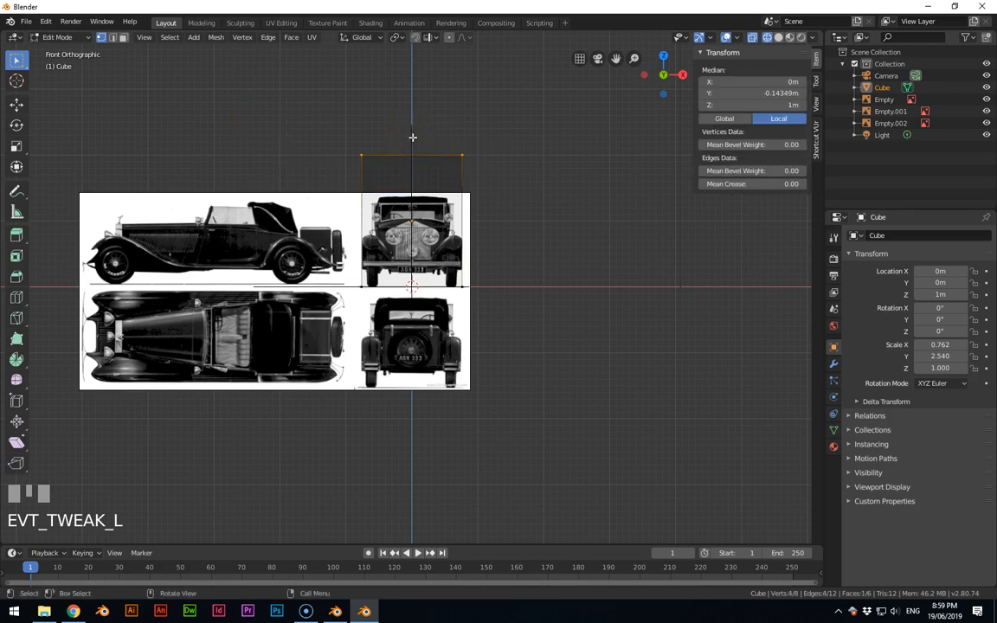
pyautogui.press('g')
pyautogui.press('z')
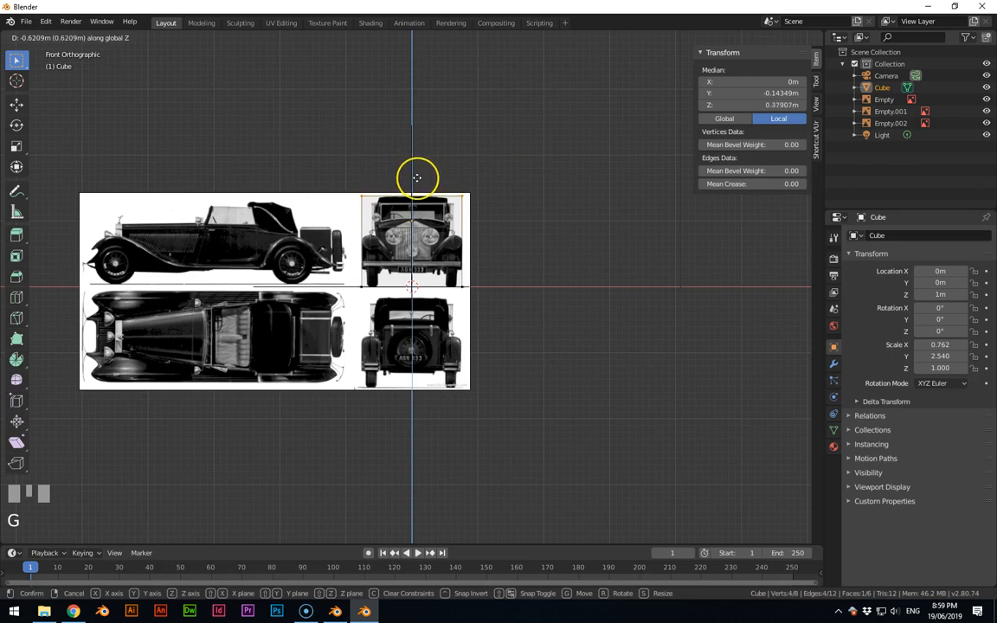
pyautogui.click(416, 176)
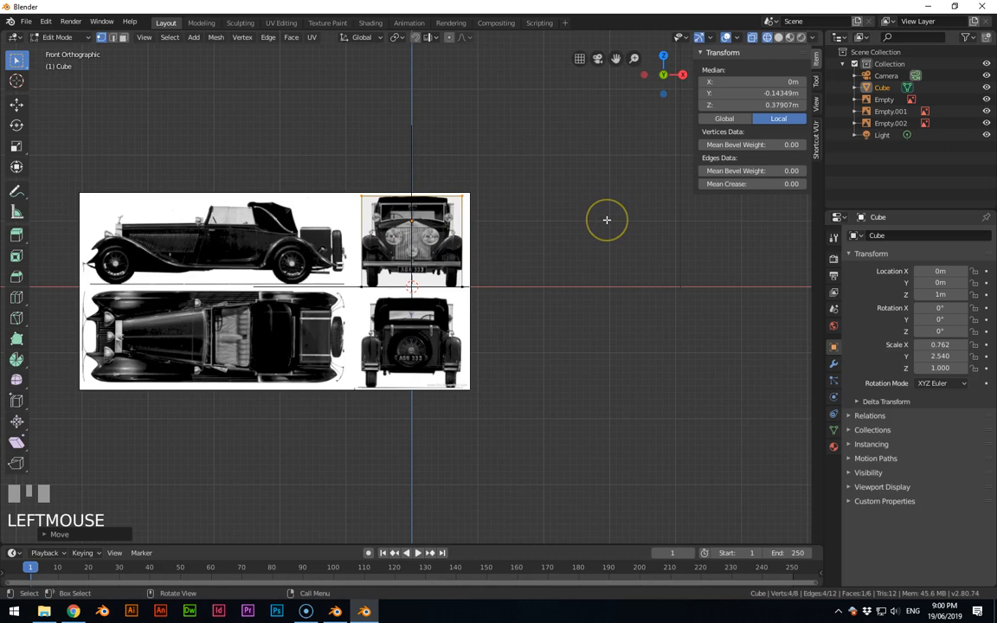
pyautogui.press('Tab')
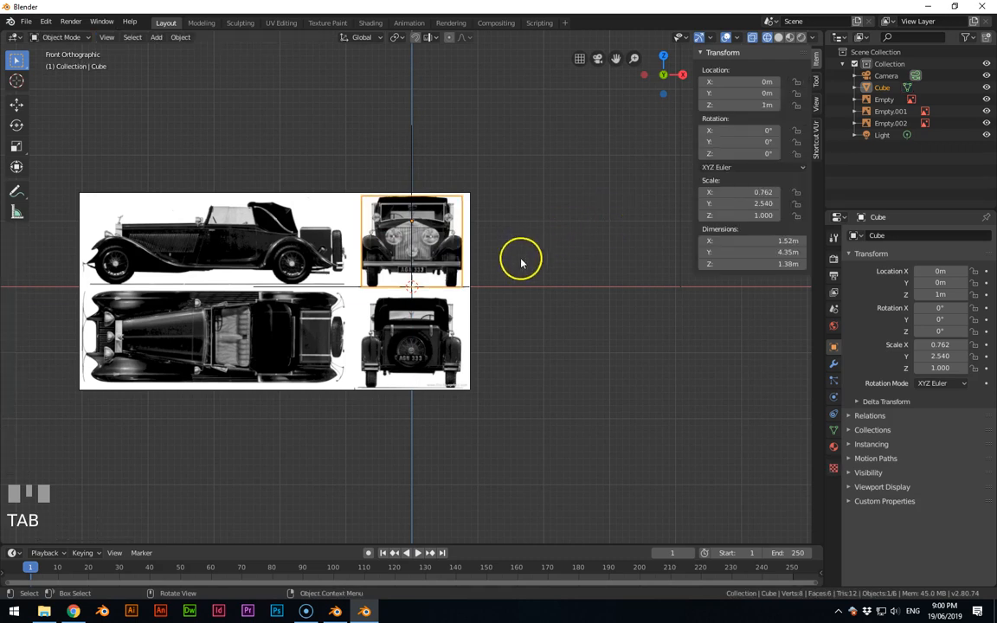
# - In the right orthographic view, move the side reference image to about Y -0.082 m, Z -0.057 m and enlarge it to about 1.117
pyautogui.press('KP_3')
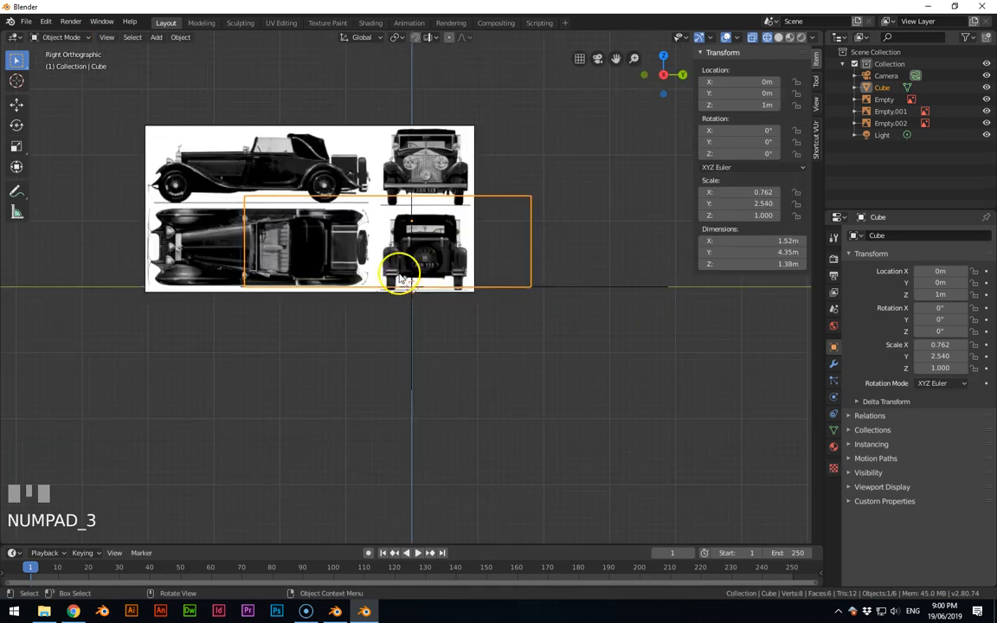
pyautogui.click(256, 140)
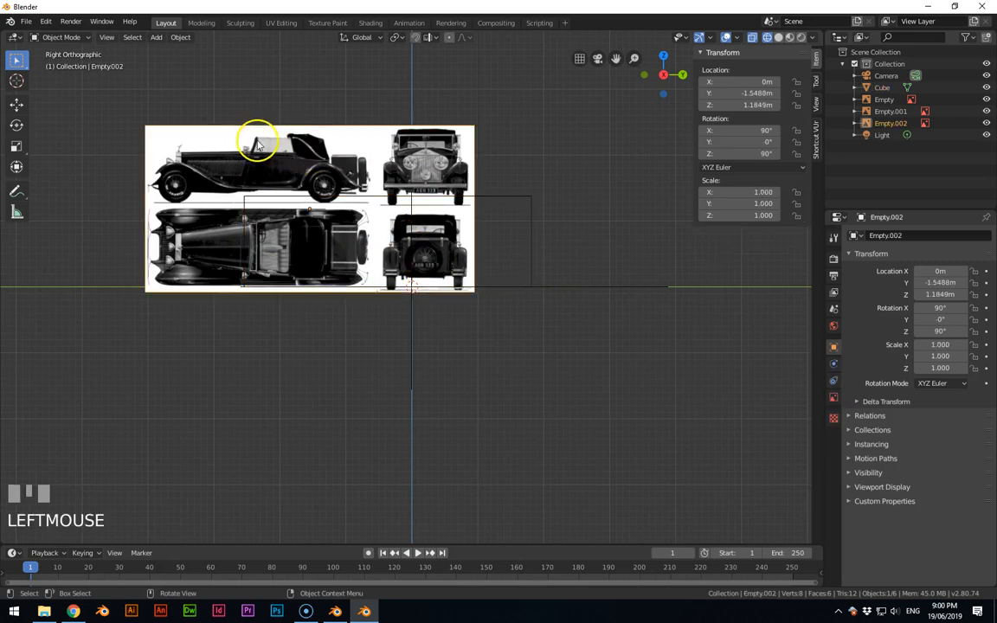
pyautogui.press('g')
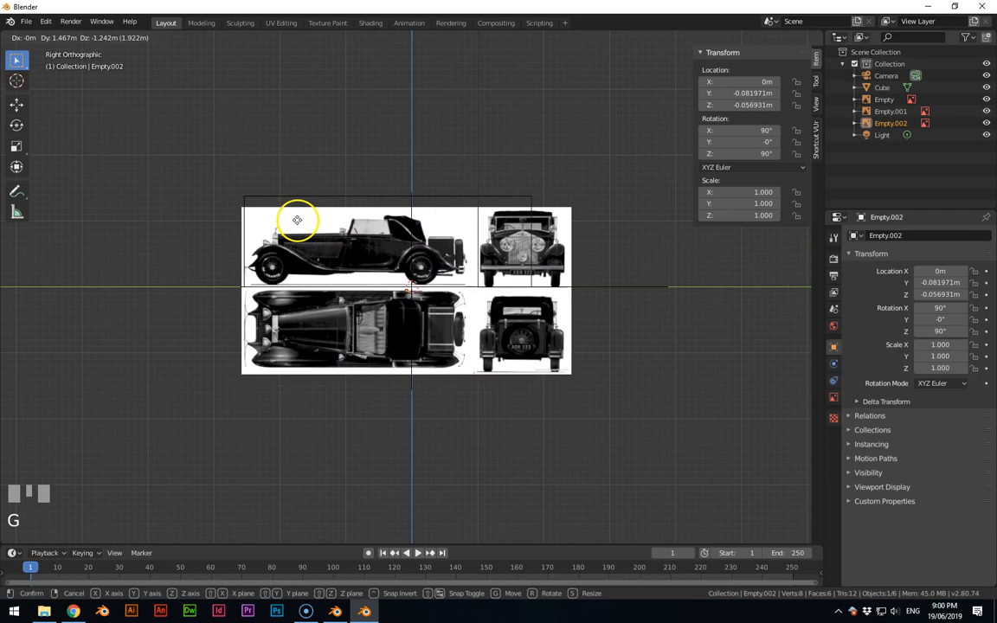
pyautogui.click(295, 219)
pyautogui.press('s')
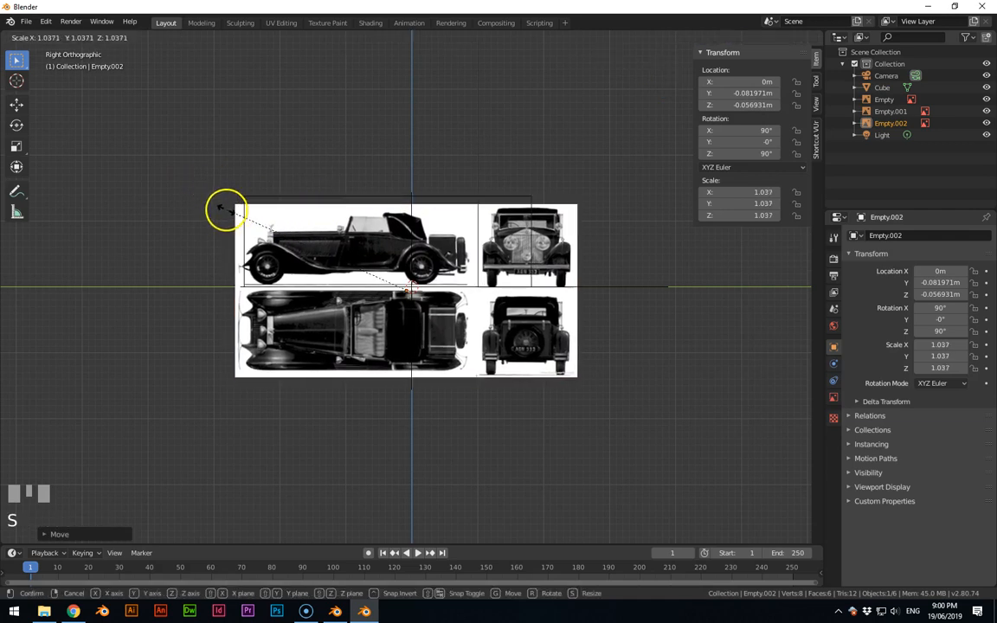
pyautogui.click(214, 208)
pyautogui.moveTo(350, 256); pyautogui.dragTo(360, 250)
pyautogui.click(334, 247)
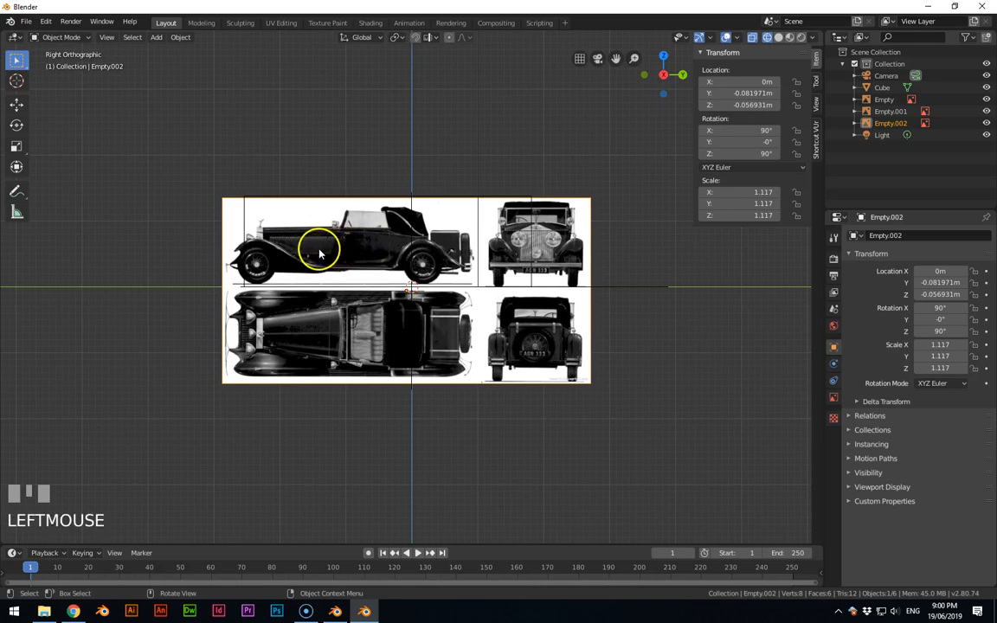
# - Reduce the side reference image to a scale of about 1.070 and move it to about Y 0.071 m, Z -0.102 m
pyautogui.press('g')
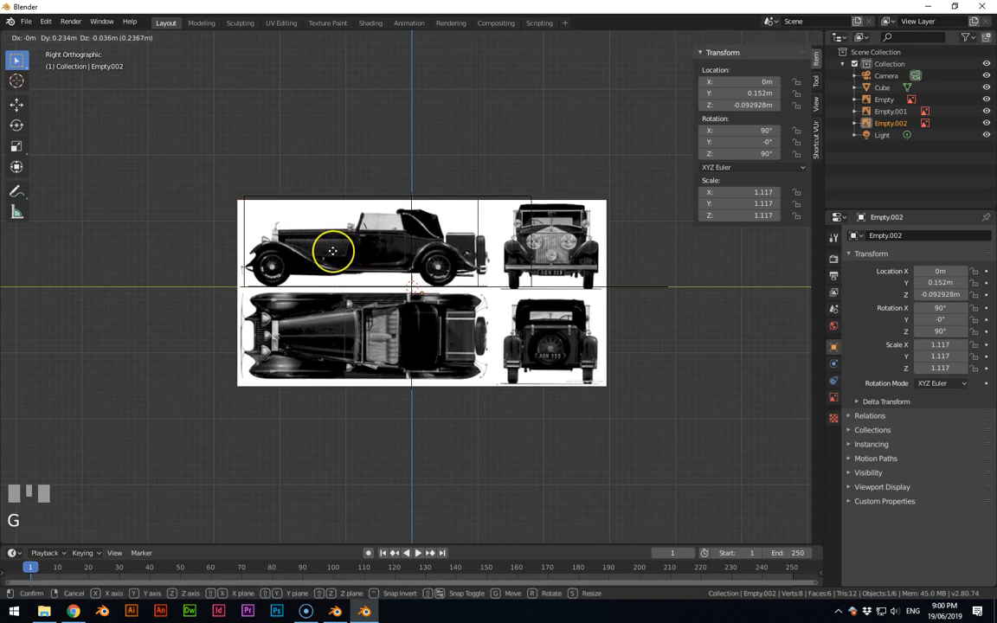
pyautogui.click(333, 251)
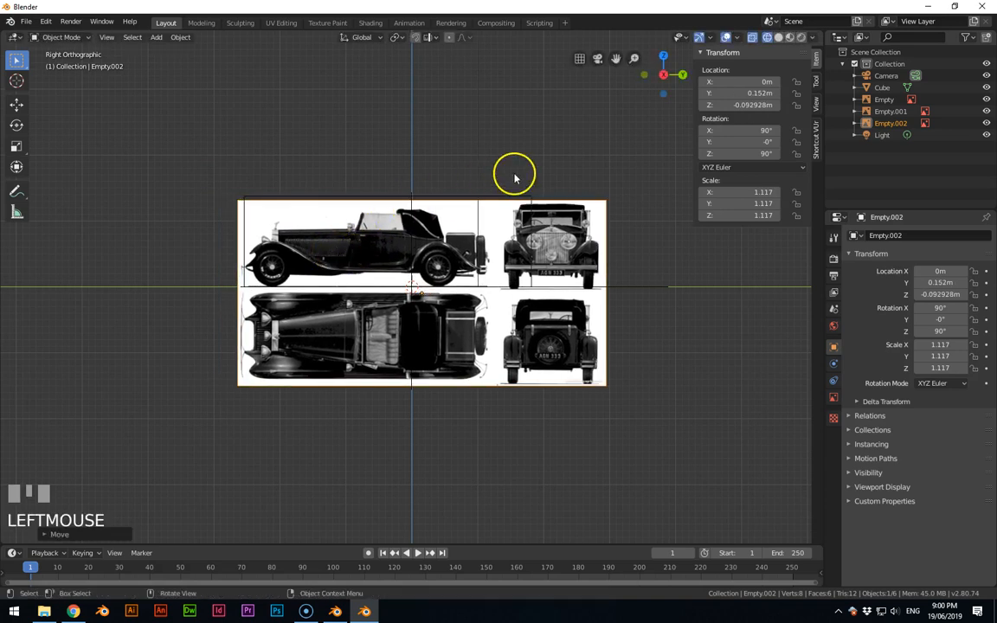
pyautogui.press('s')
pyautogui.click(507, 173)
pyautogui.press('g')
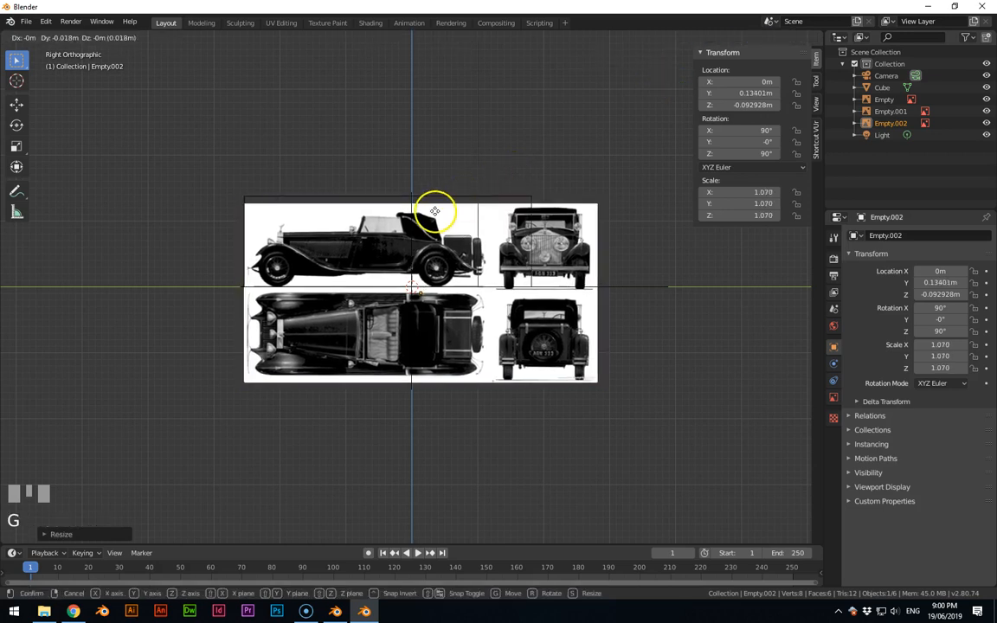
pyautogui.click(430, 212)
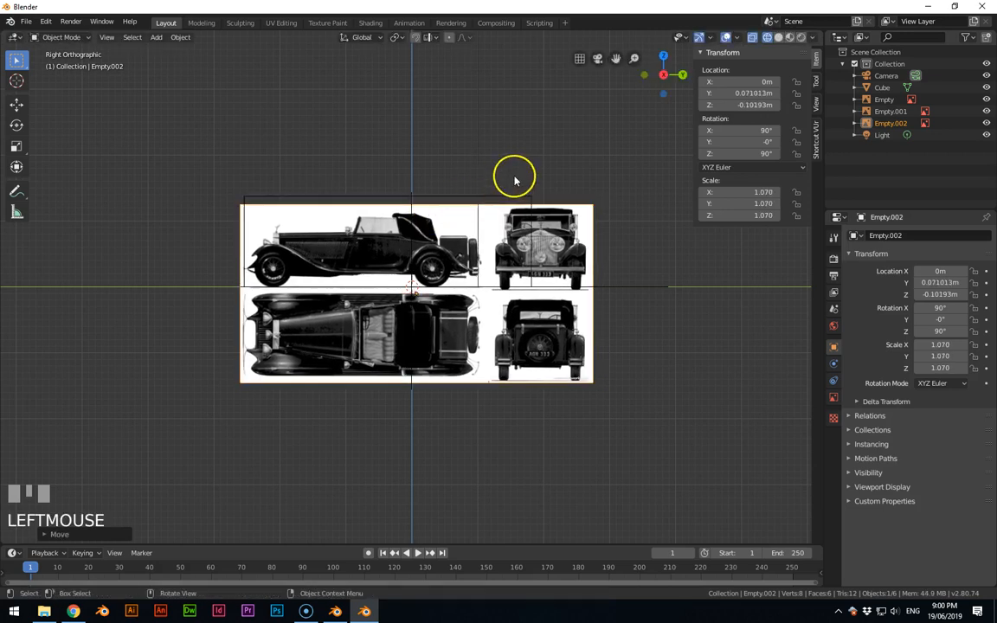
# - Shrink the side reference image to a scale of about 1.047 and shift it along Y to about 0.044 m
pyautogui.click(451, 205)
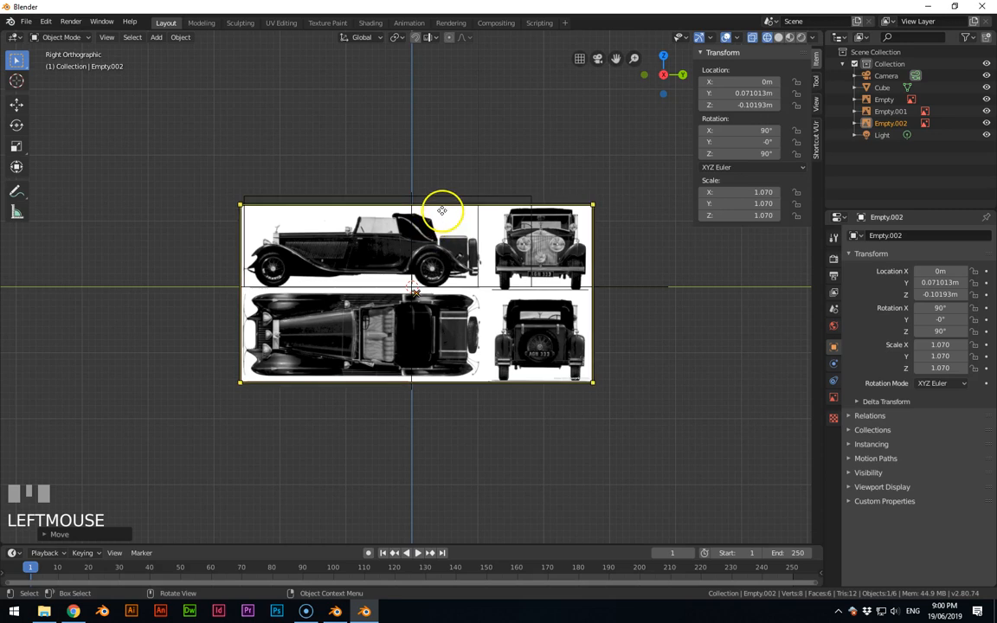
pyautogui.press('s')
pyautogui.click(476, 175)
pyautogui.press('g')
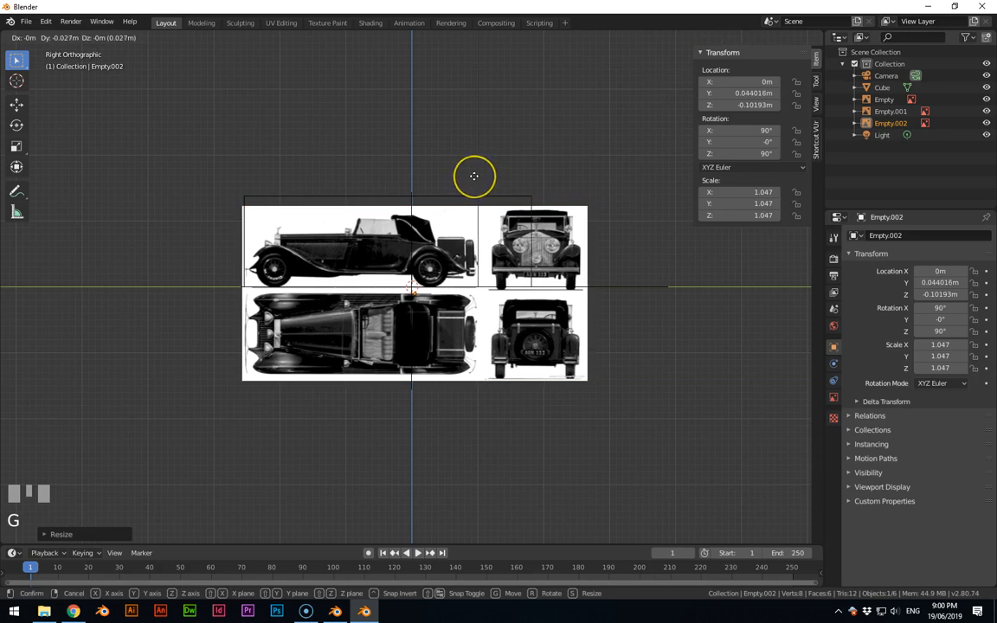
pyautogui.click(473, 176)
# - Fit the side-view car to the cube's full length by scaling its reference image to about 1.297 and moving it to about Y 0.647 m, Z -0.12 m
pyautogui.moveTo(396, 262)
pyautogui.mouseDown(button='middle')
pyautogui.moveTo(401, 281)
pyautogui.moveTo(374, 296)
pyautogui.moveTo(371, 325)
pyautogui.moveTo(408, 356)
pyautogui.moveTo(450, 368)
pyautogui.moveTo(436, 356)
pyautogui.moveTo(541, 355)
pyautogui.moveTo(528, 365)
pyautogui.moveTo(385, 334)
pyautogui.moveTo(374, 296)
pyautogui.moveTo(390, 270)
pyautogui.mouseUp(button='middle')
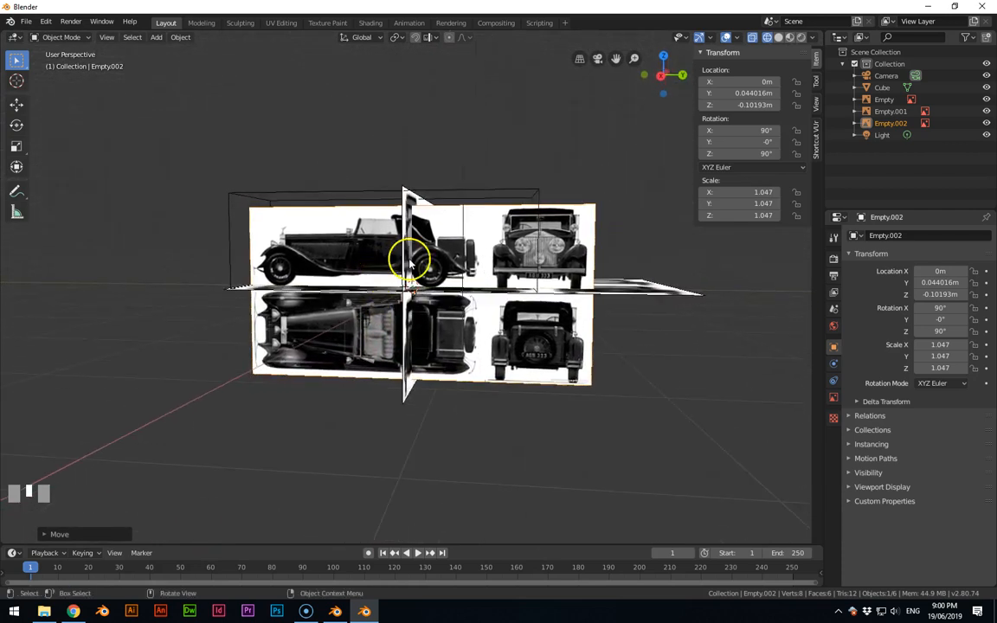
pyautogui.click(464, 136)
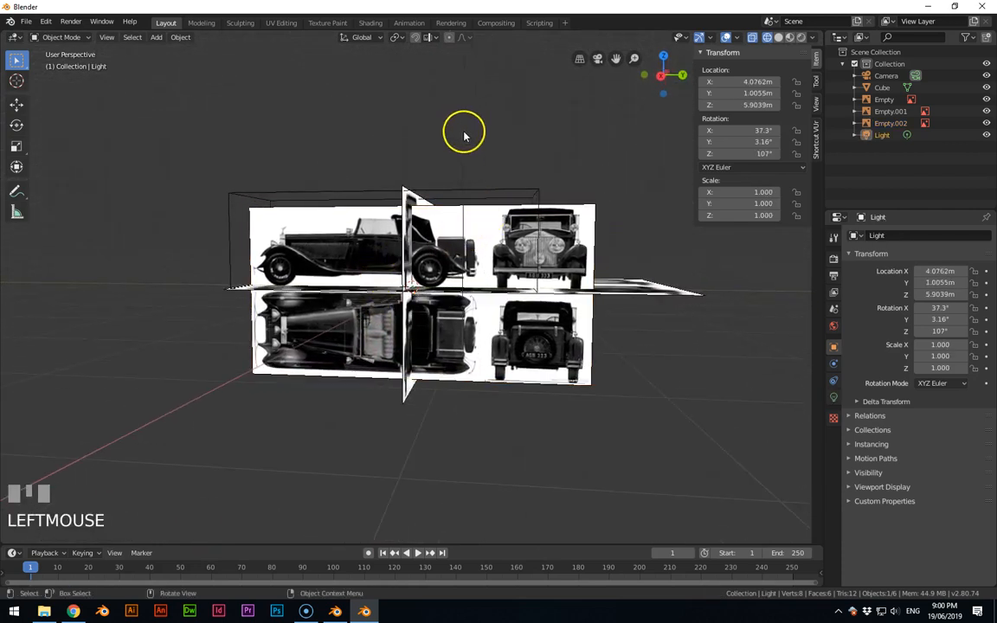
pyautogui.click(333, 252)
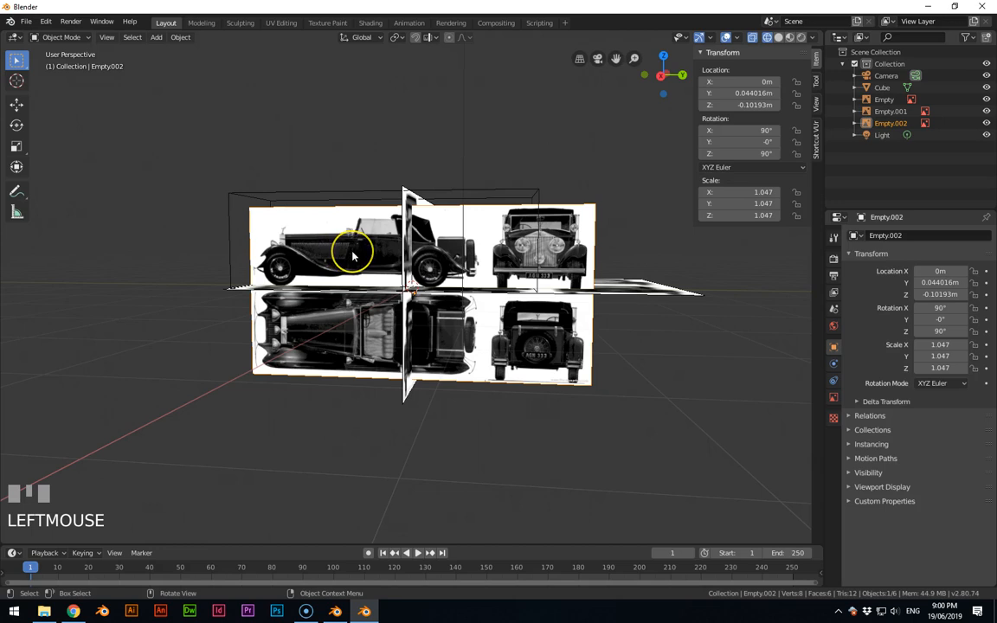
pyautogui.press('KP_3')
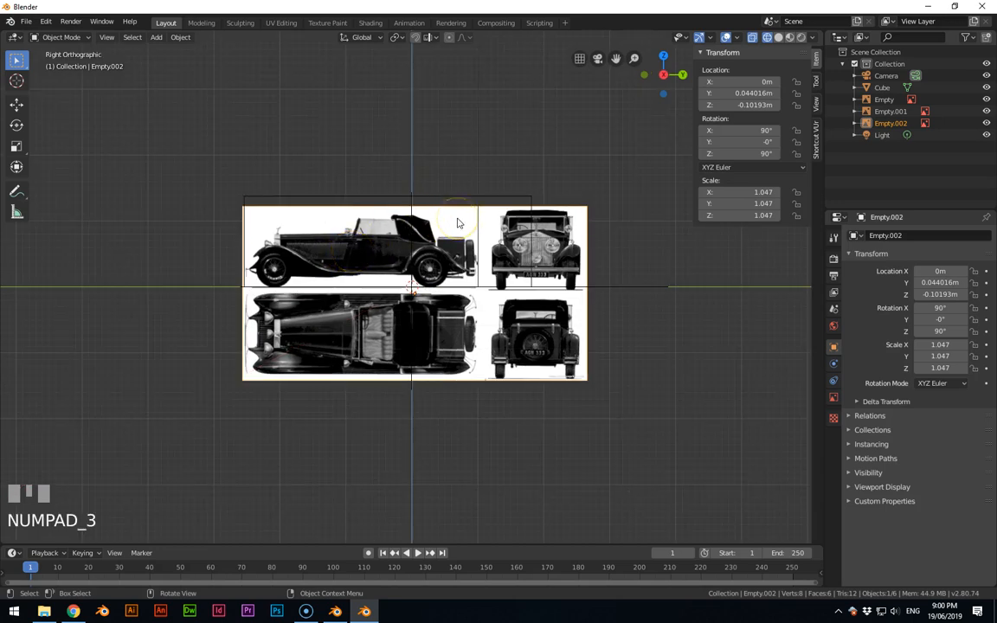
pyautogui.press('s')
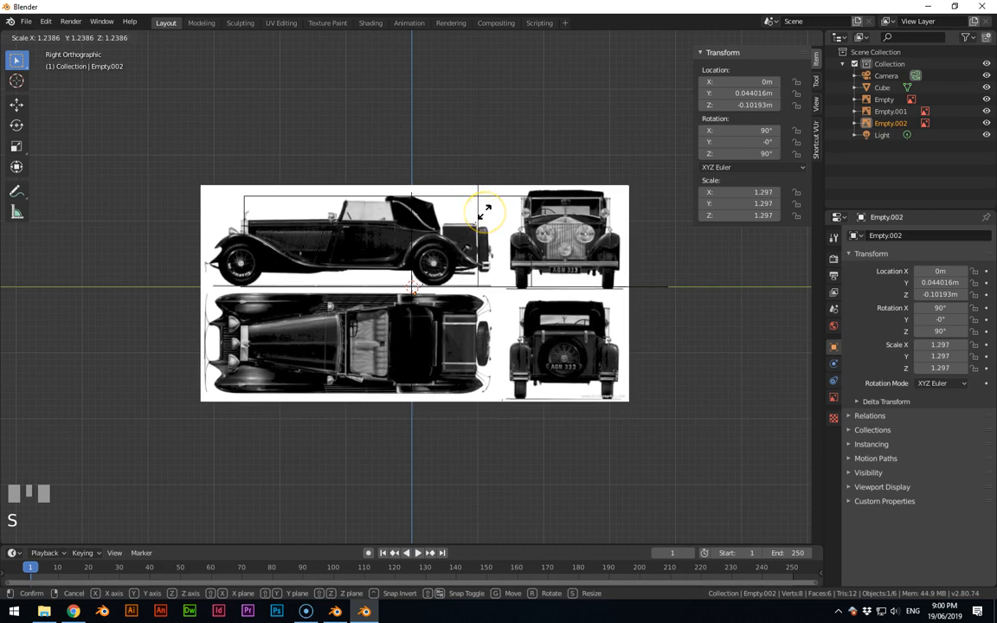
pyautogui.click(484, 211)
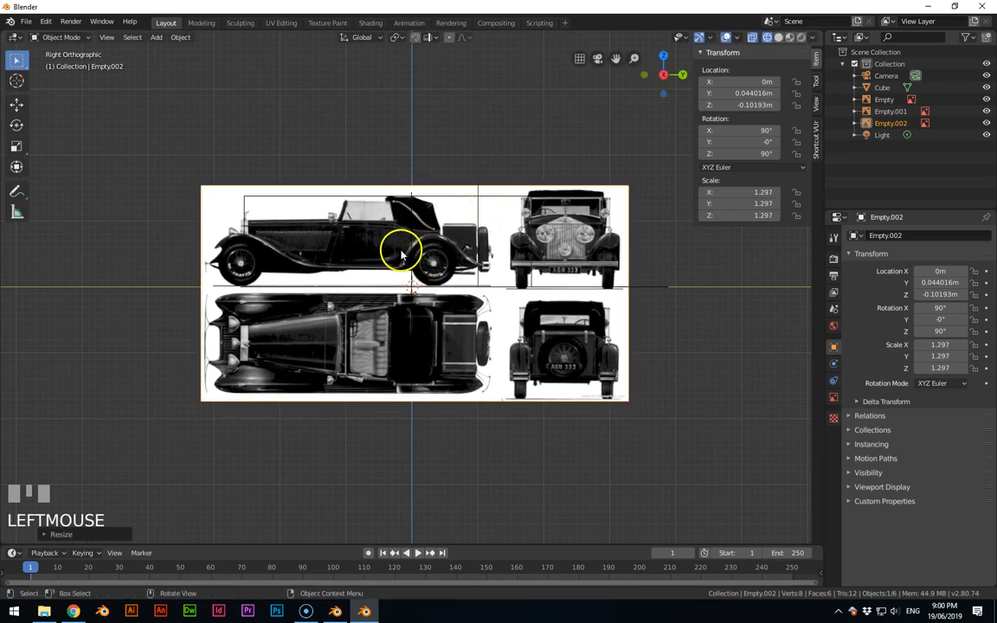
pyautogui.press('g')
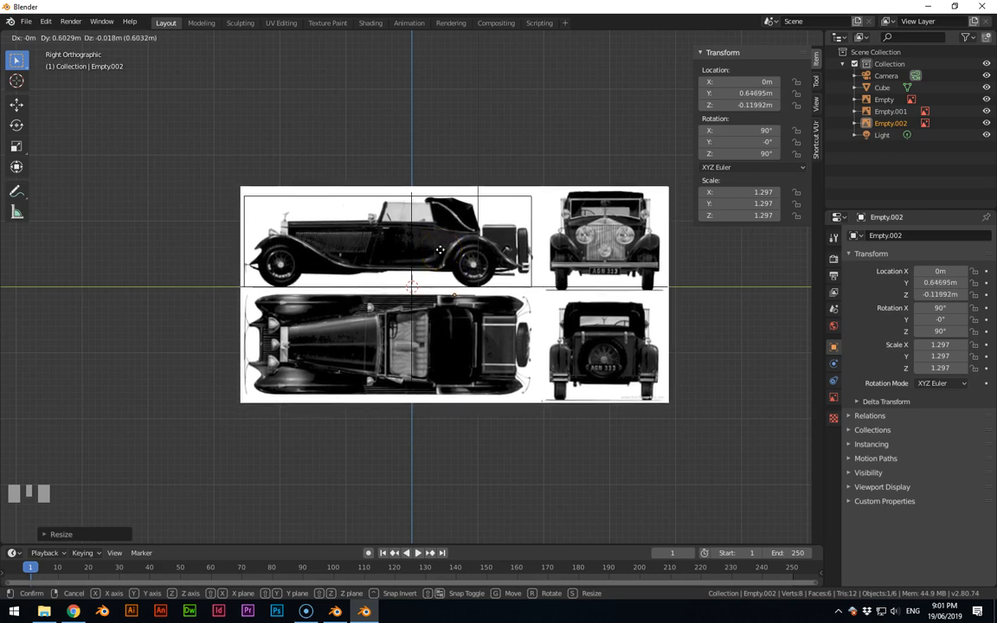
pyautogui.click(440, 251)
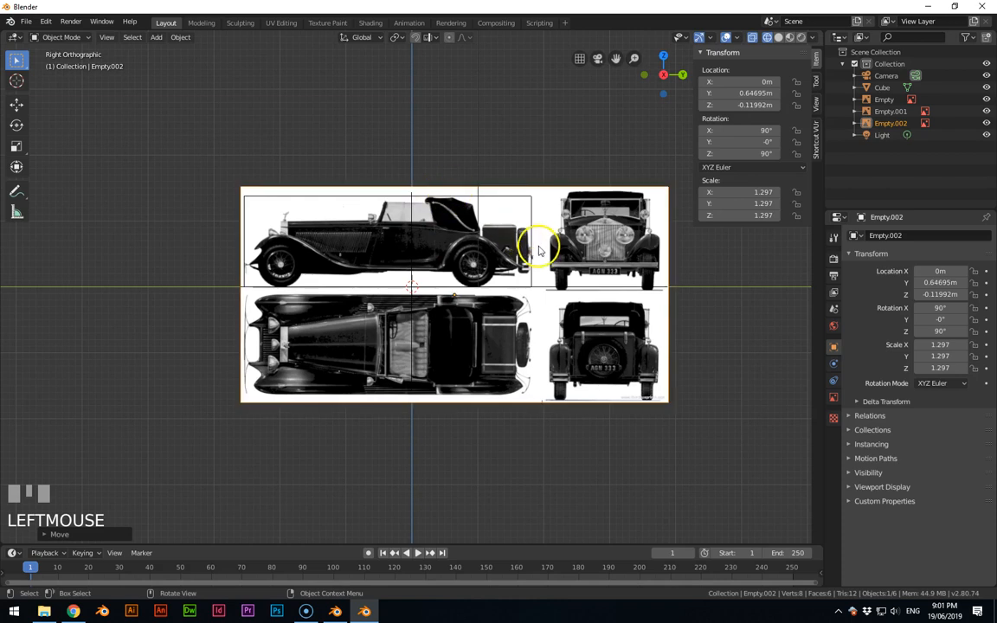
# - Check the three reference images against the cube from several angles and switch the viewport to solid shading
pyautogui.moveTo(292, 320); pyautogui.dragTo(362, 378, button='middle')
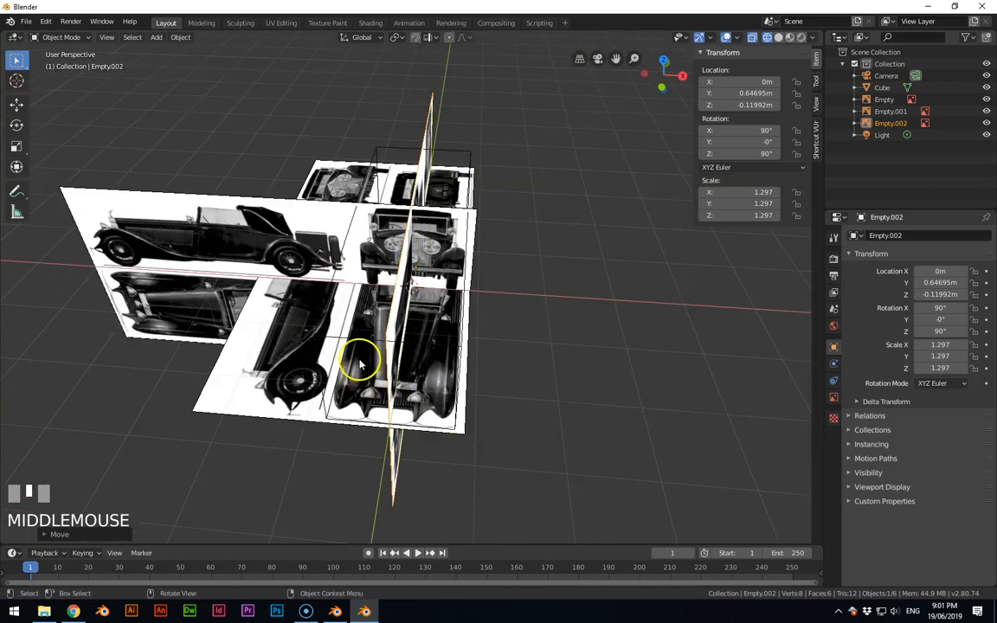
pyautogui.moveTo(327, 340); pyautogui.dragTo(450, 246, button='middle')
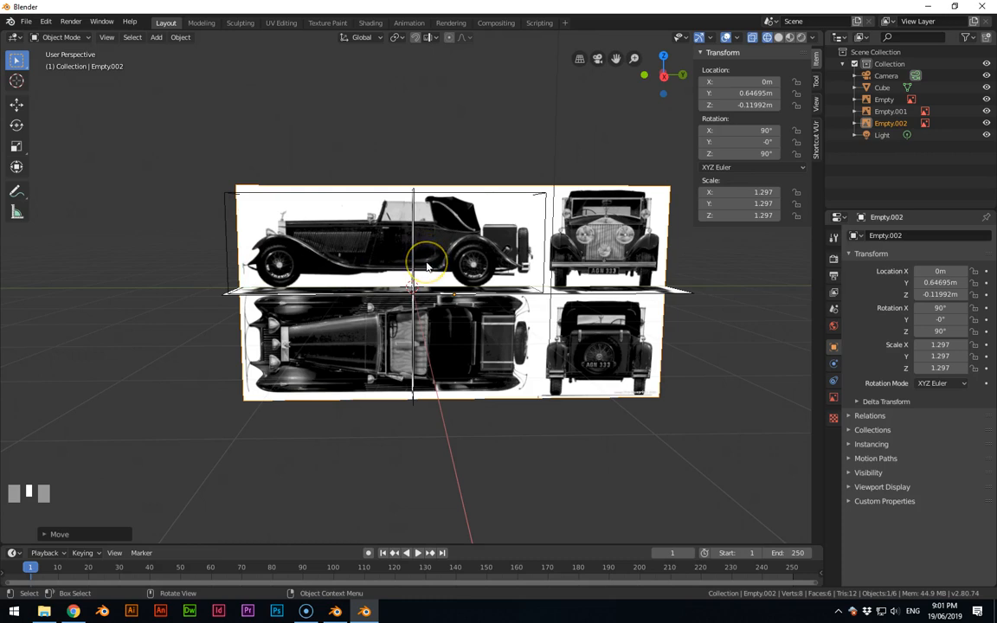
pyautogui.moveTo(370, 283); pyautogui.dragTo(480, 355, button='middle')
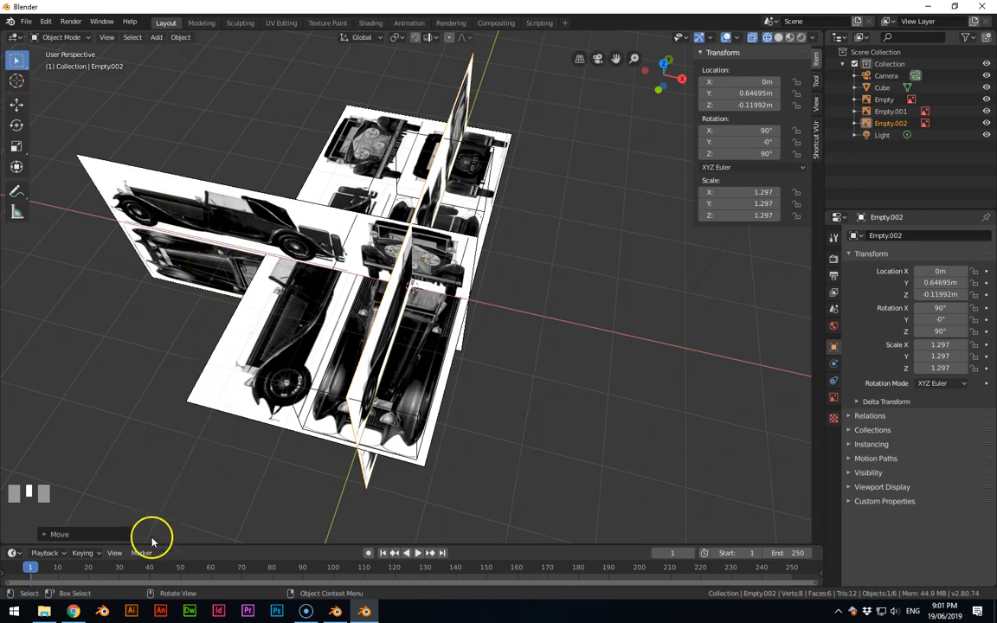
pyautogui.moveTo(398, 481); pyautogui.dragTo(320, 435, button='middle')
pyautogui.press('z')
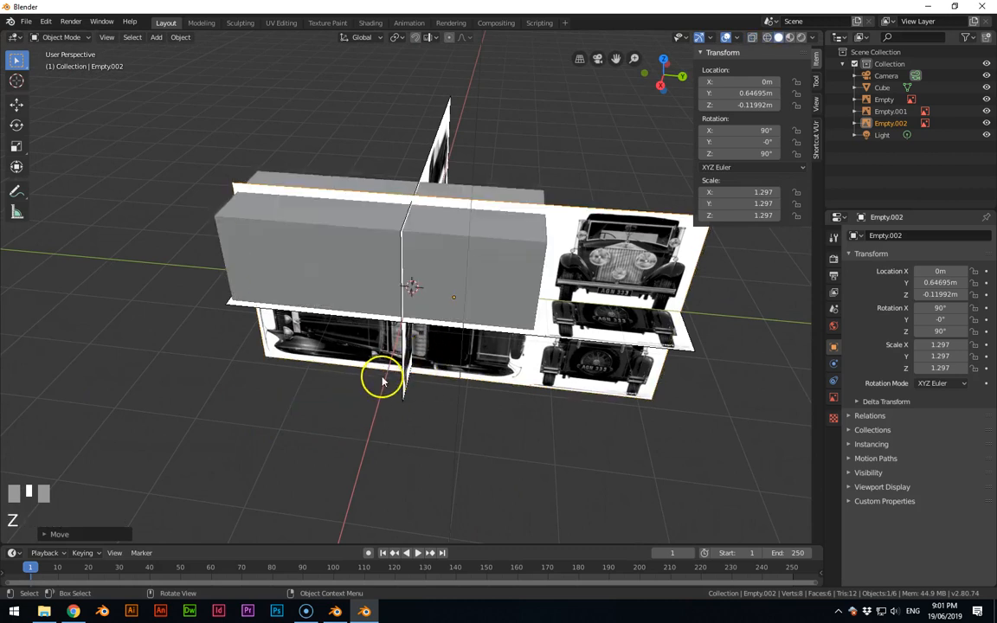
pyautogui.moveTo(275, 420); pyautogui.dragTo(310, 323, button='middle')
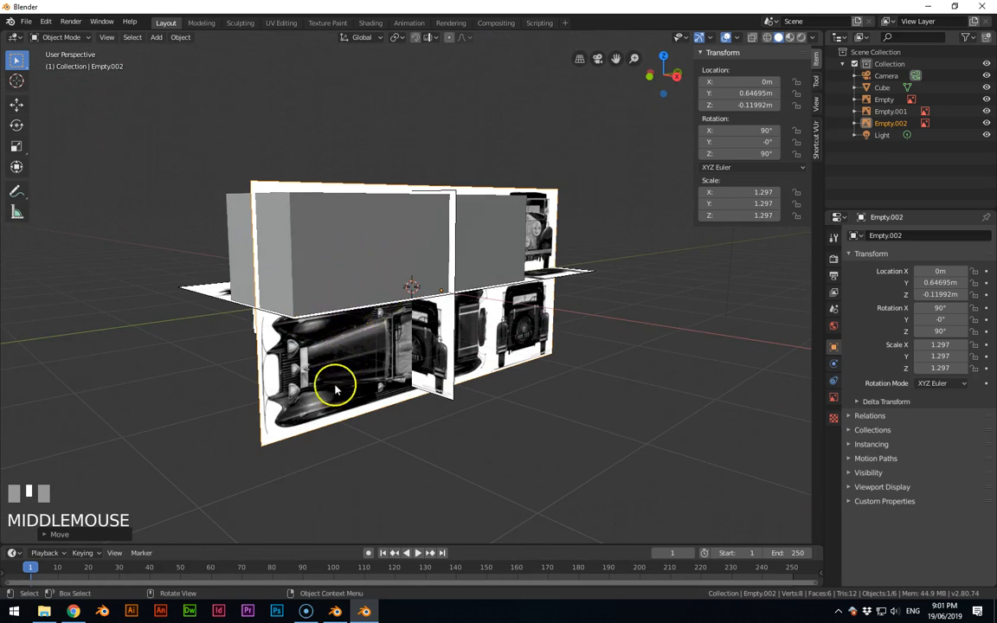
pyautogui.moveTo(269, 427); pyautogui.dragTo(572, 362, button='middle')
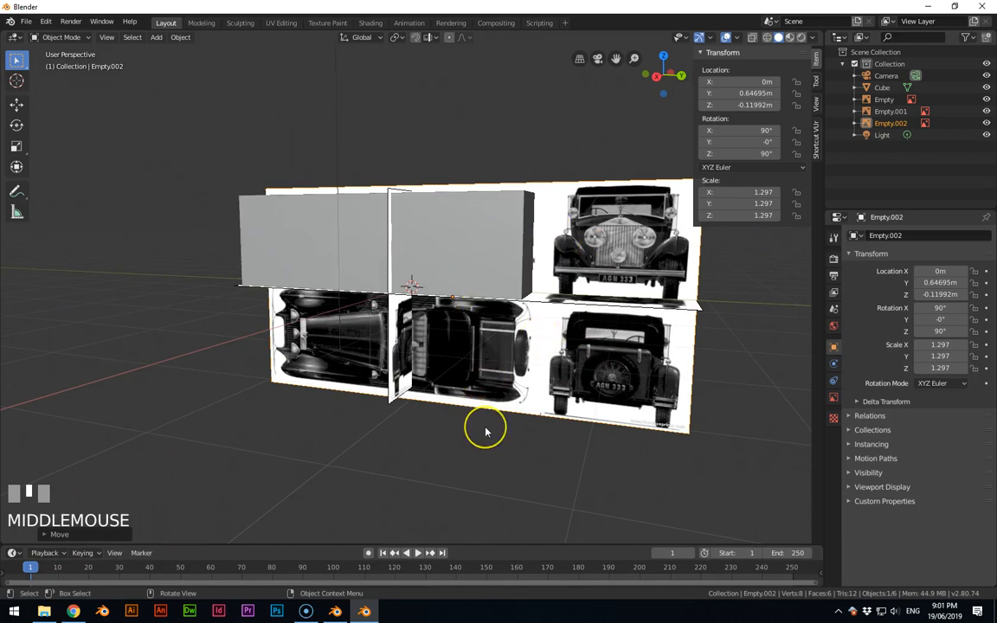